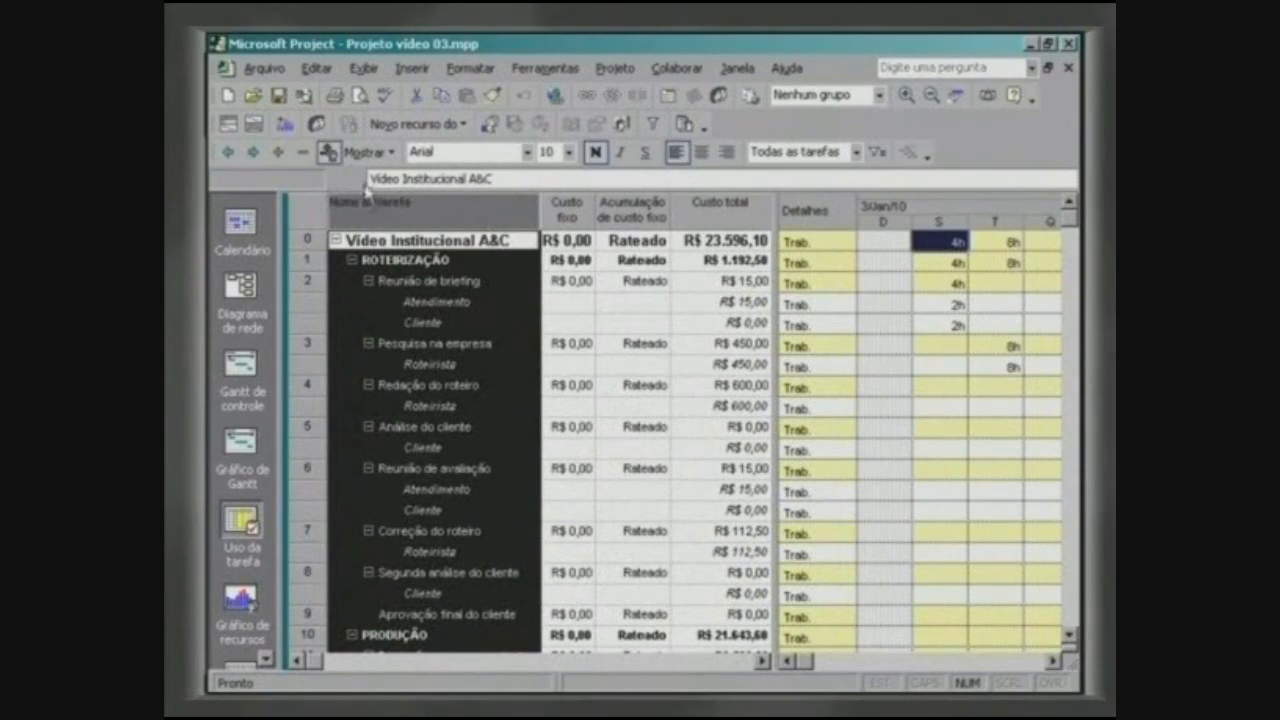
- Hide the resource assignments and collapse the task outline to its first level, including the Vídeo Institucional A&C summary task
click(328, 152)
click(567, 241)
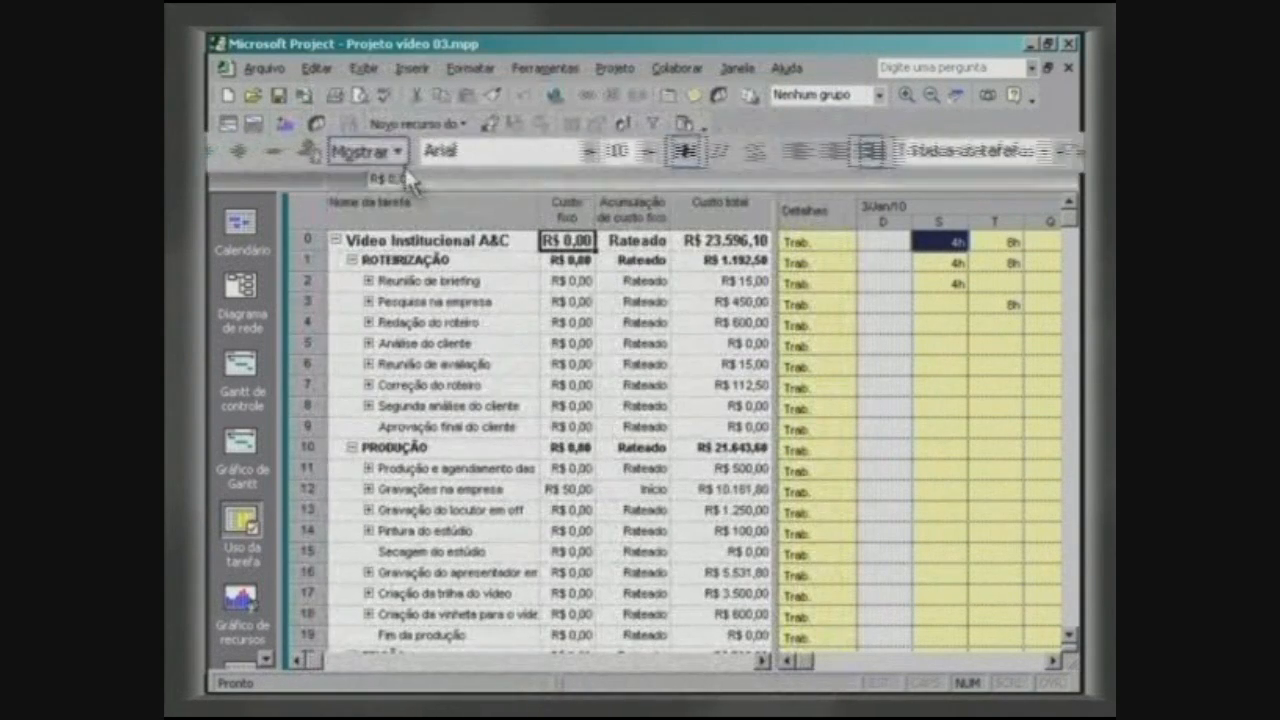
click(404, 155)
click(485, 245)
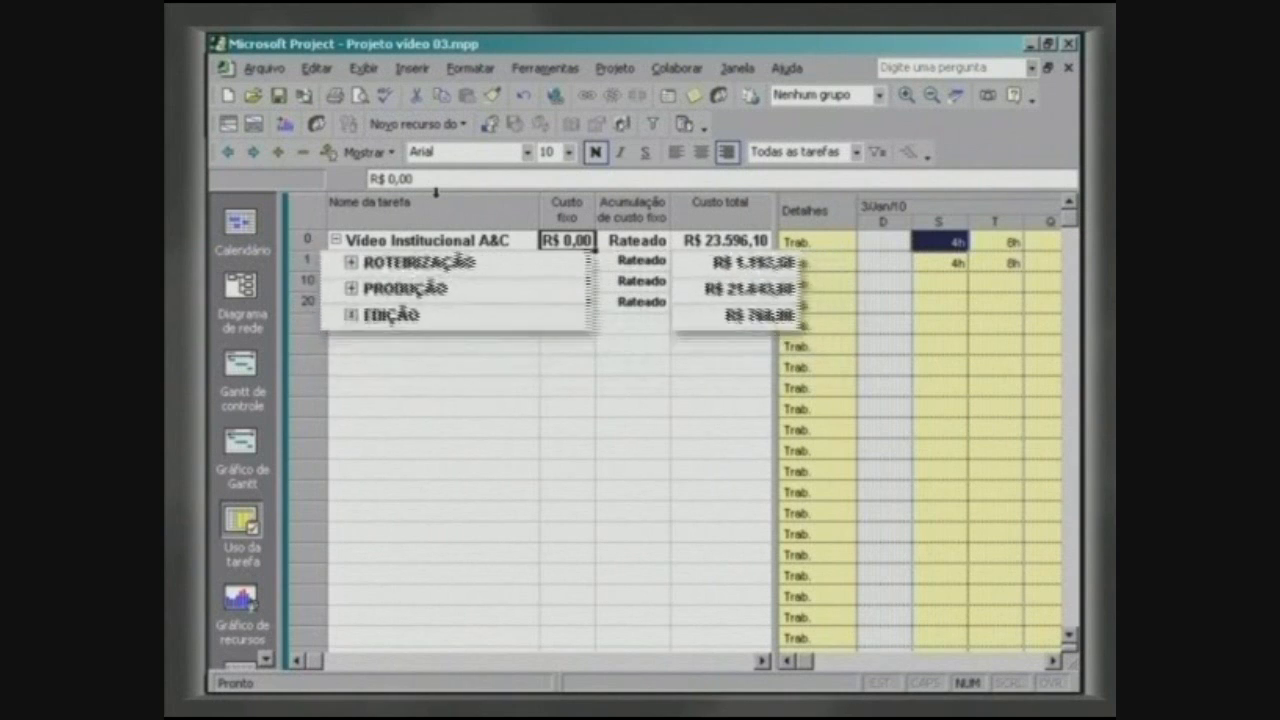
click(337, 240)
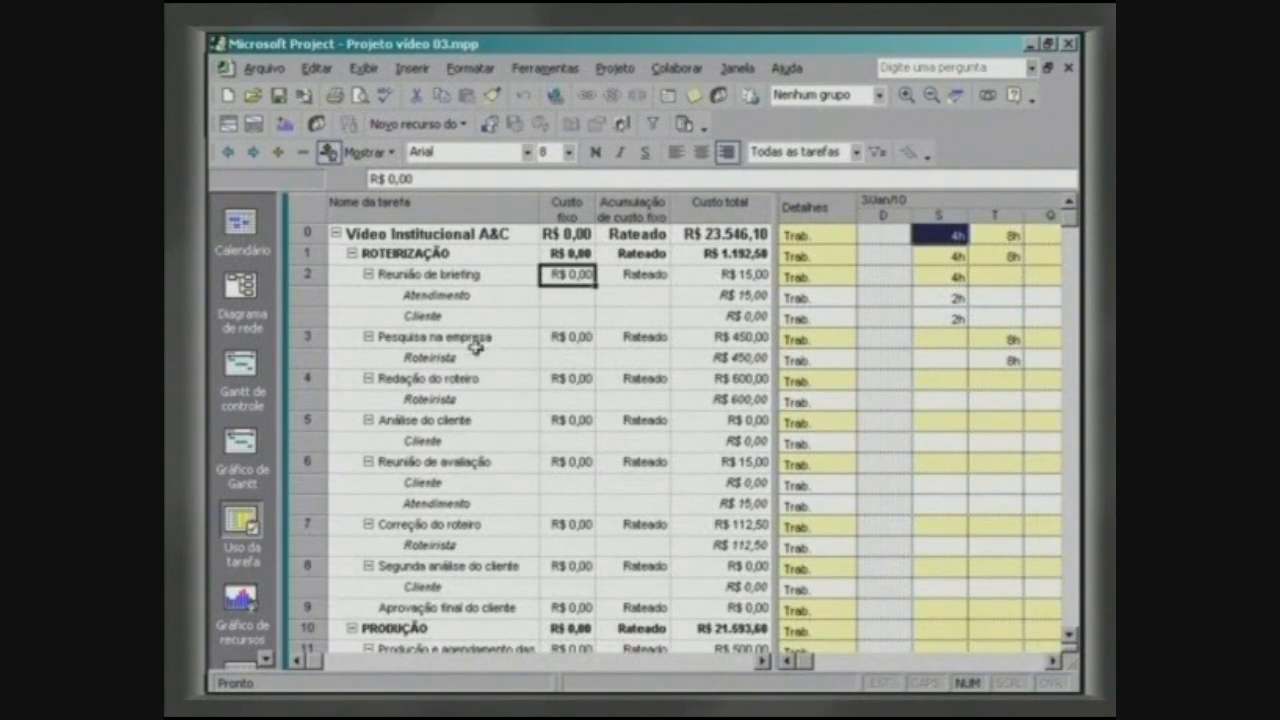
- Select the Roteirista assignment under Redação do roteiro and check that resource's standard rate in the resource sheet
click(383, 379)
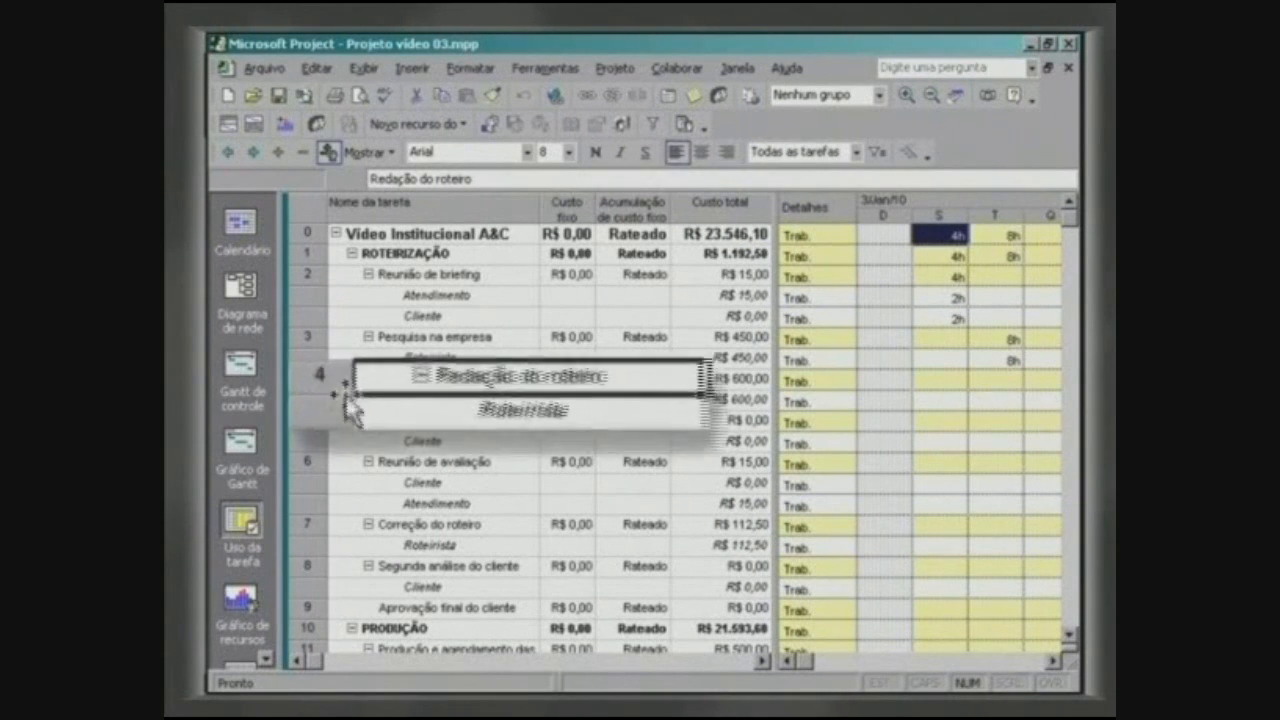
click(352, 403)
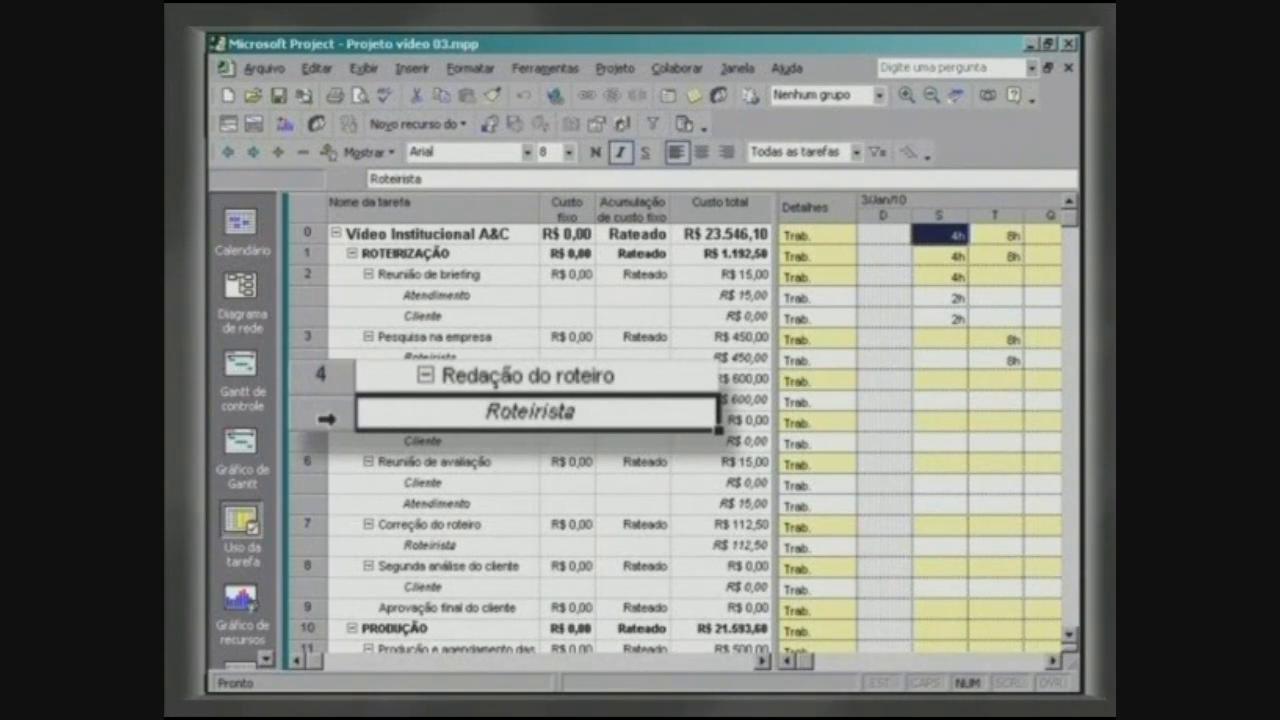
click(265, 655)
click(258, 562)
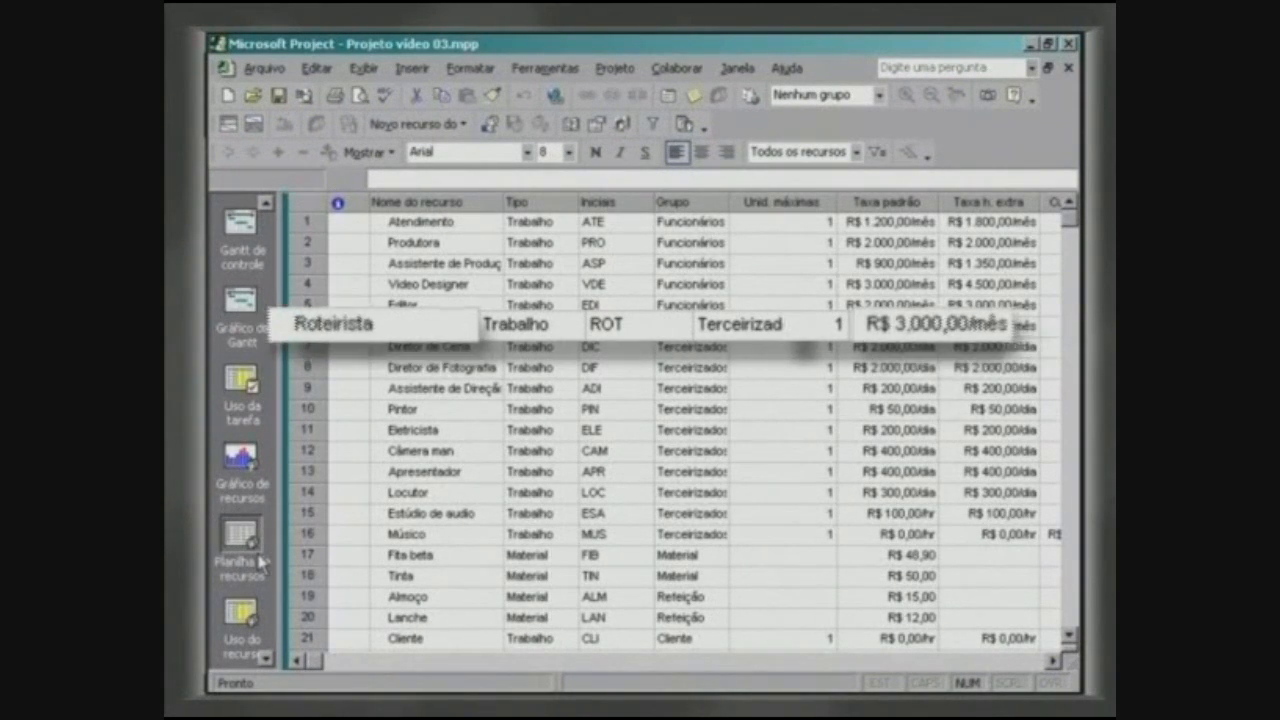
- Switch to the Gantt chart and check the days-per-month setting in the project's calendar options
click(258, 325)
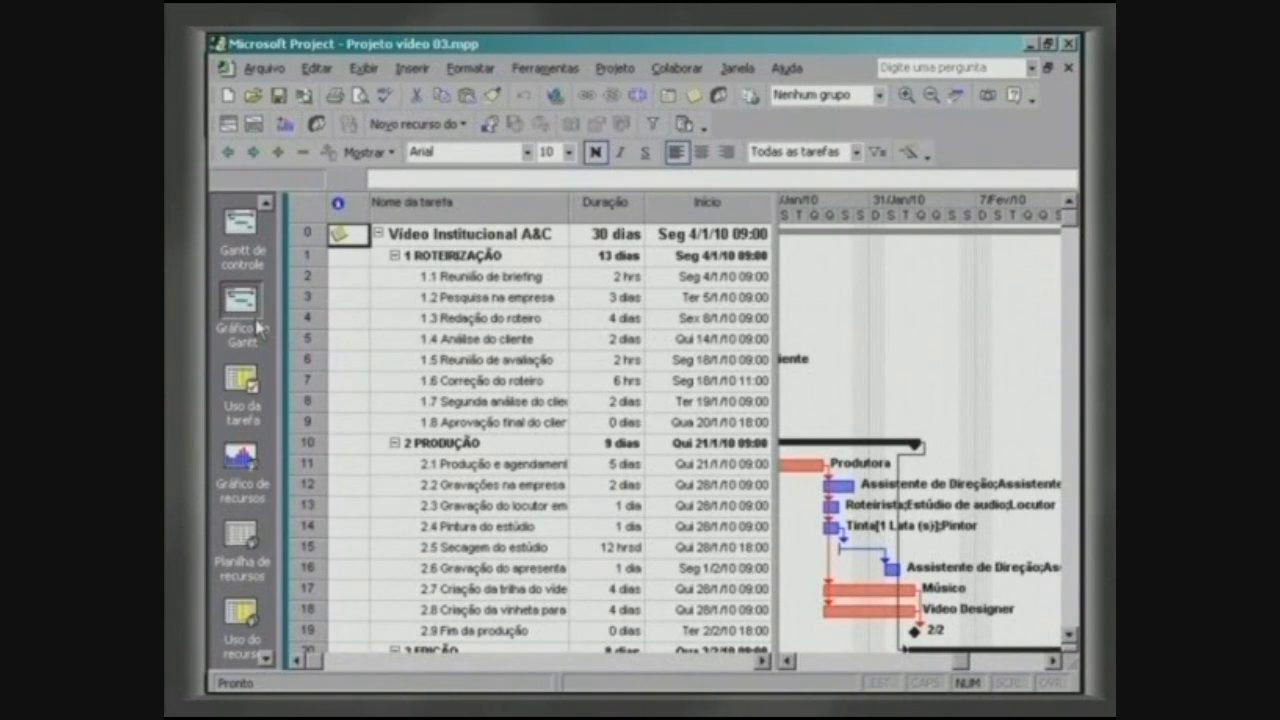
click(545, 68)
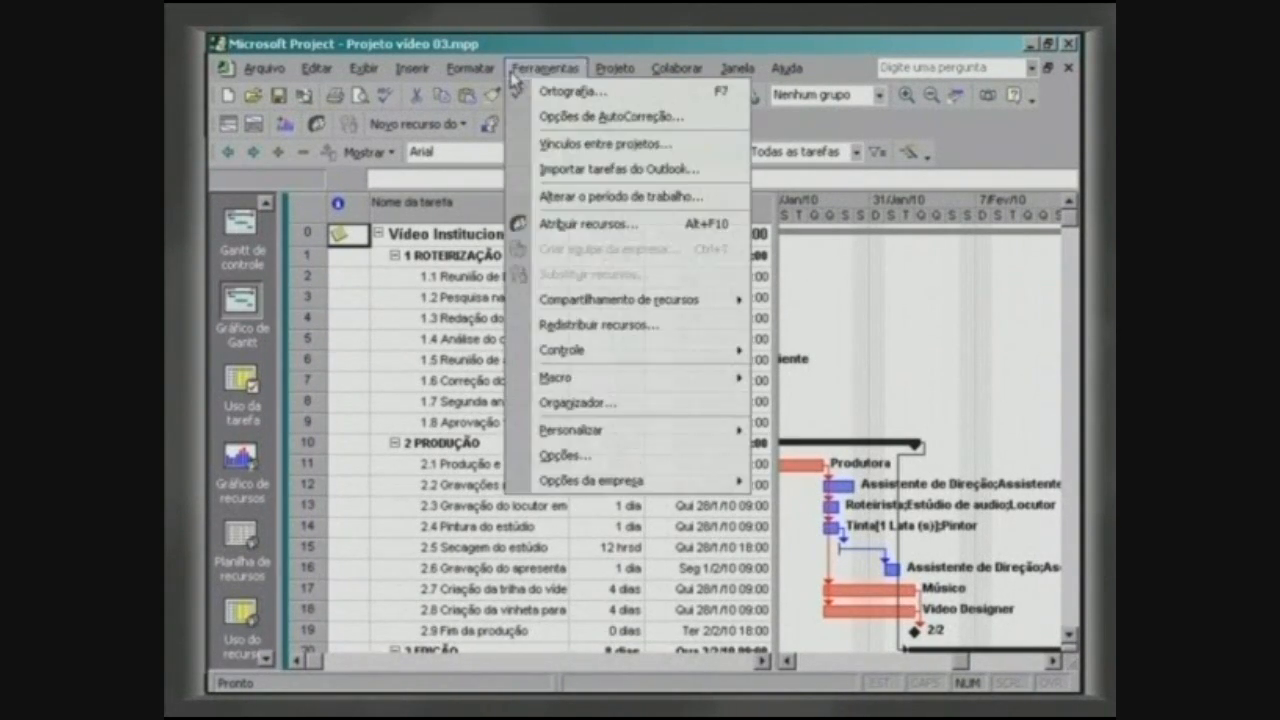
click(545, 455)
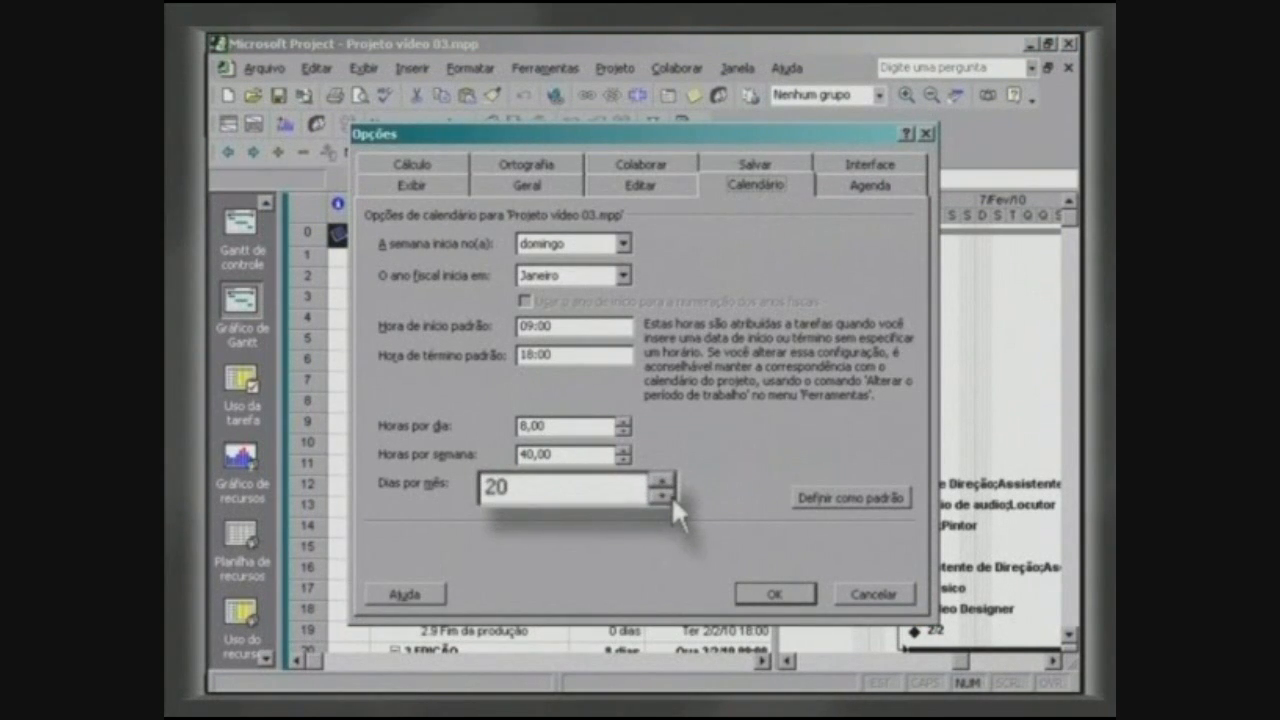
click(782, 595)
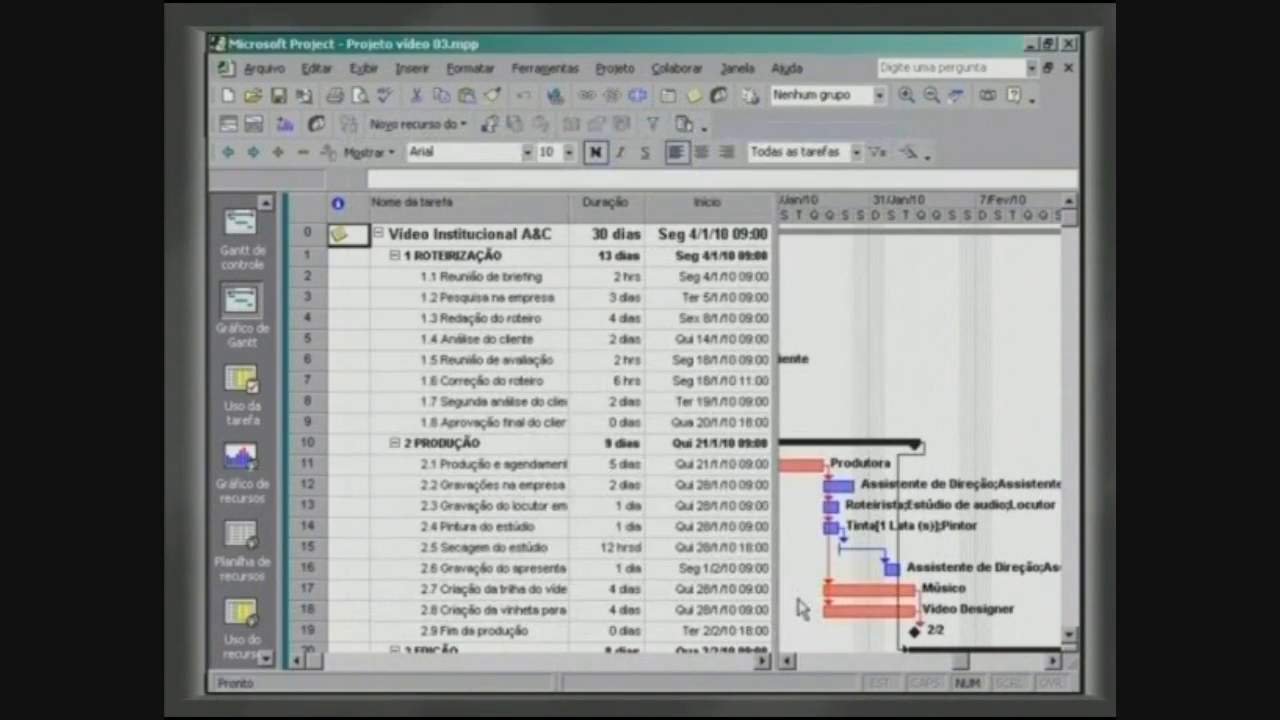
- Return to the task usage view and select the total cost of Redação do roteiro
click(240, 385)
click(425, 385)
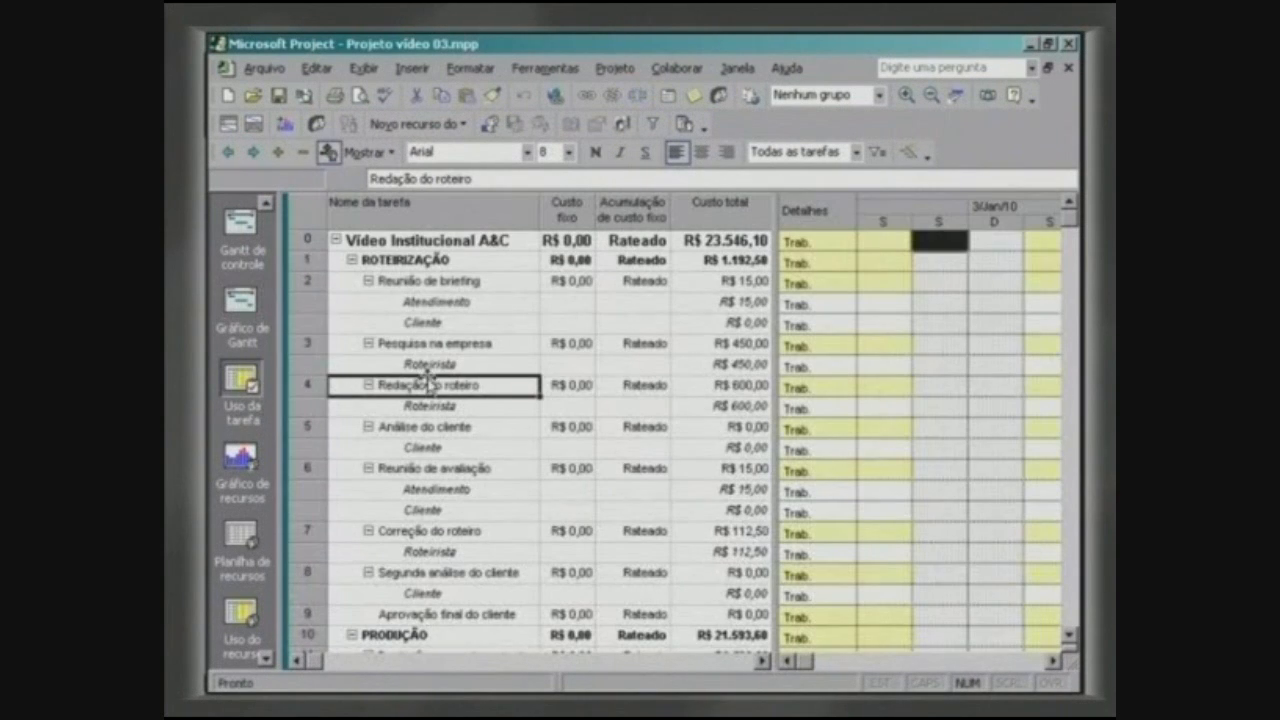
click(690, 388)
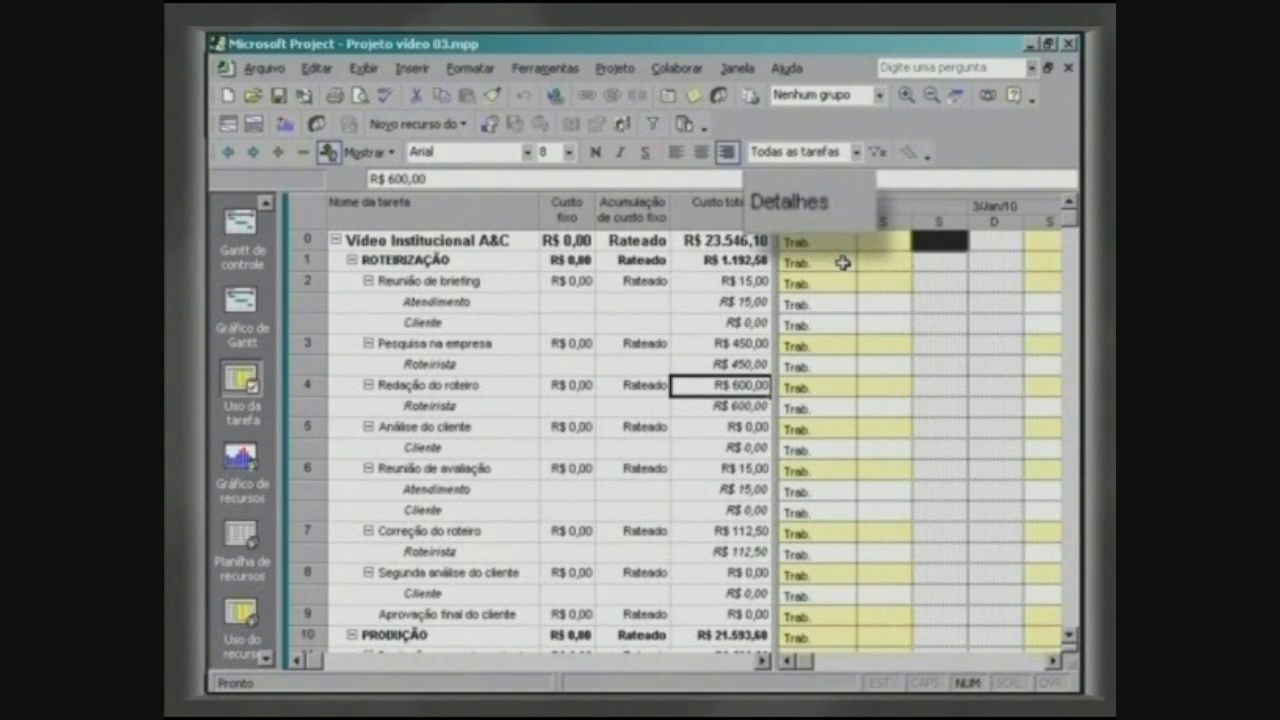
- Show Custo instead of Trabalho as the detail in the timephased grid
right_click(745, 237)
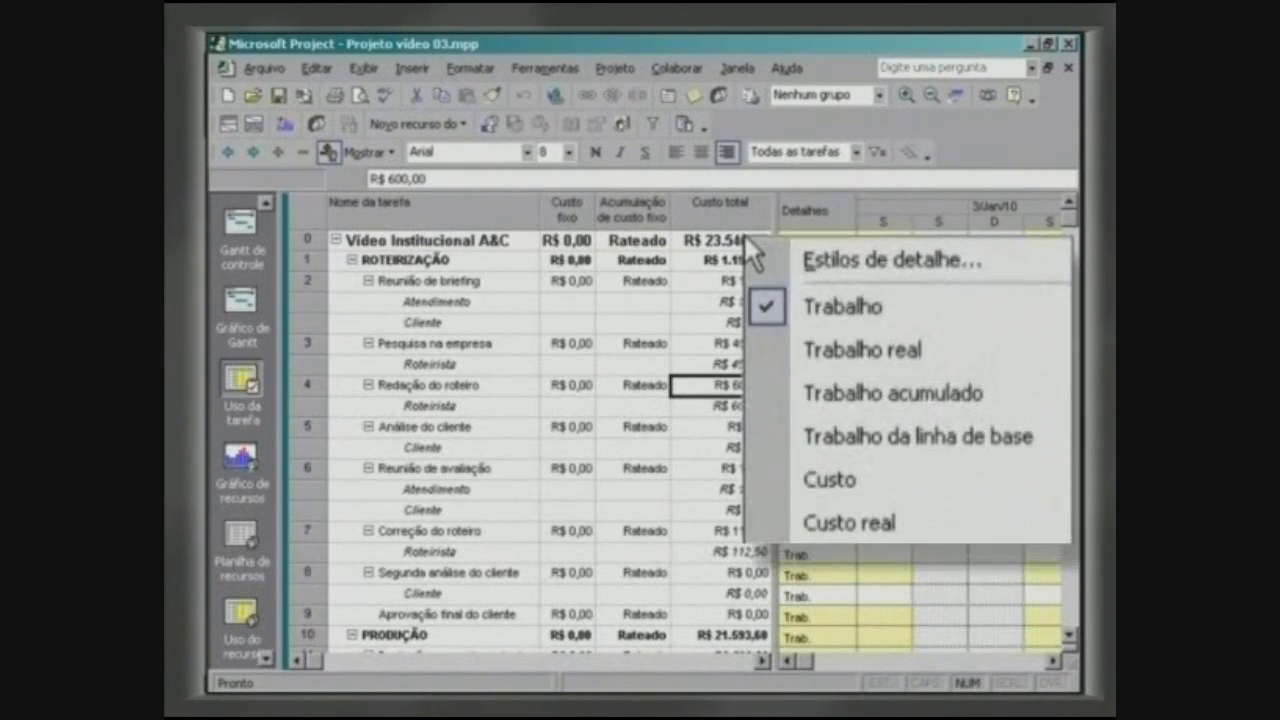
click(769, 479)
right_click(858, 378)
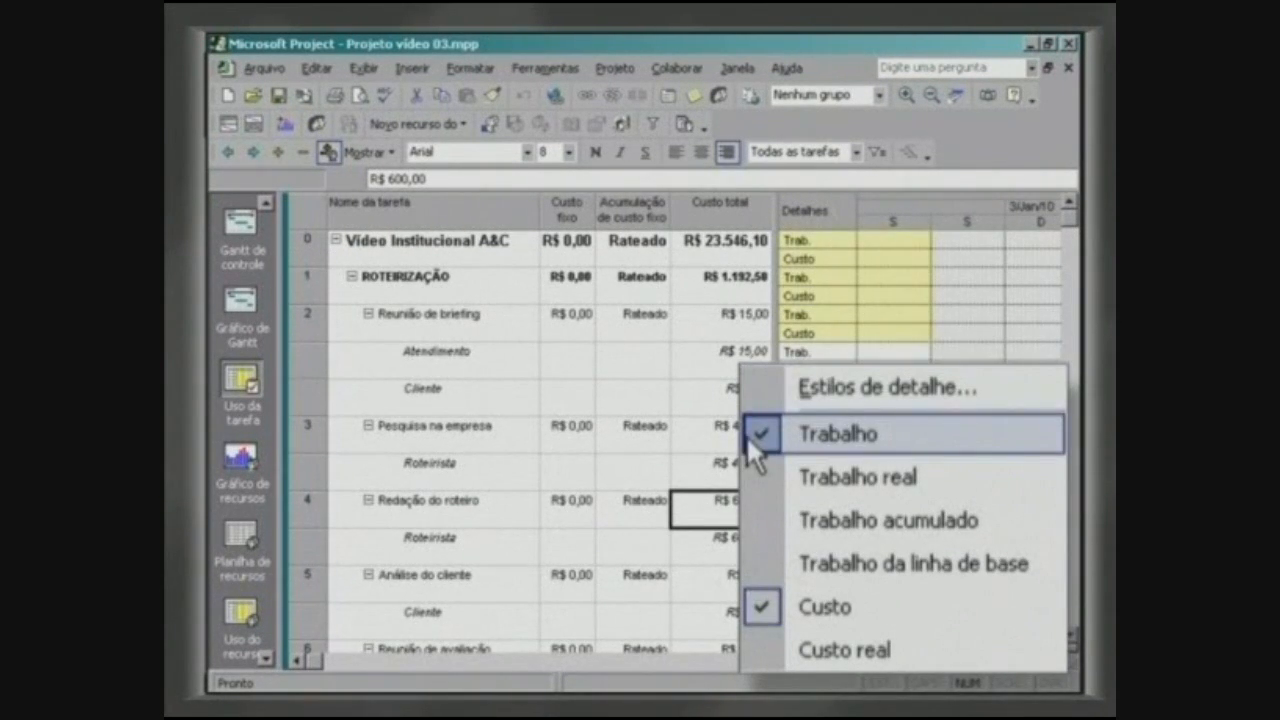
click(746, 435)
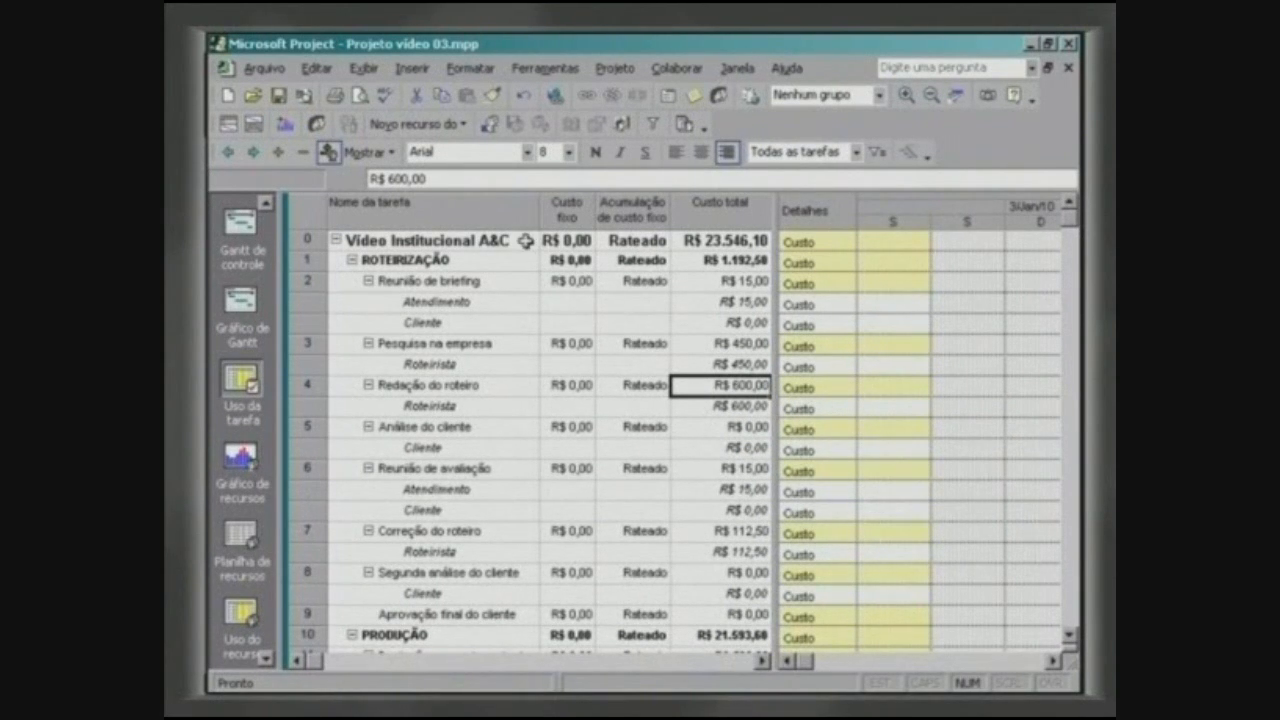
- Examine the daily costs of the Vídeo Institucional A&C project along the timeline
click(525, 241)
click(1052, 662)
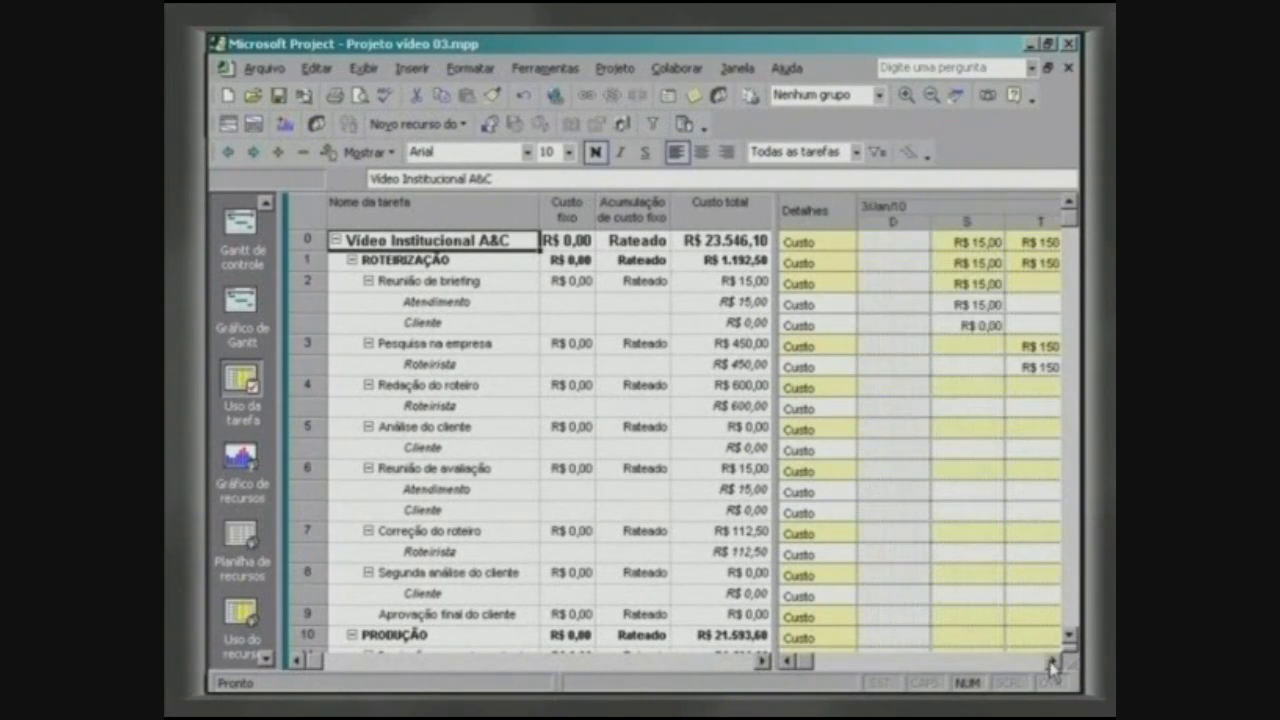
click(1052, 662)
click(1052, 662)
click(1052, 662)
click(1052, 662)
click(1052, 662)
click(1052, 662)
click(1052, 662)
click(1052, 662)
click(1052, 662)
click(1052, 662)
- Select the task Gravações na empresa and bring its timephased costs into view
drag(1052, 662, 1068, 637)
click(520, 511)
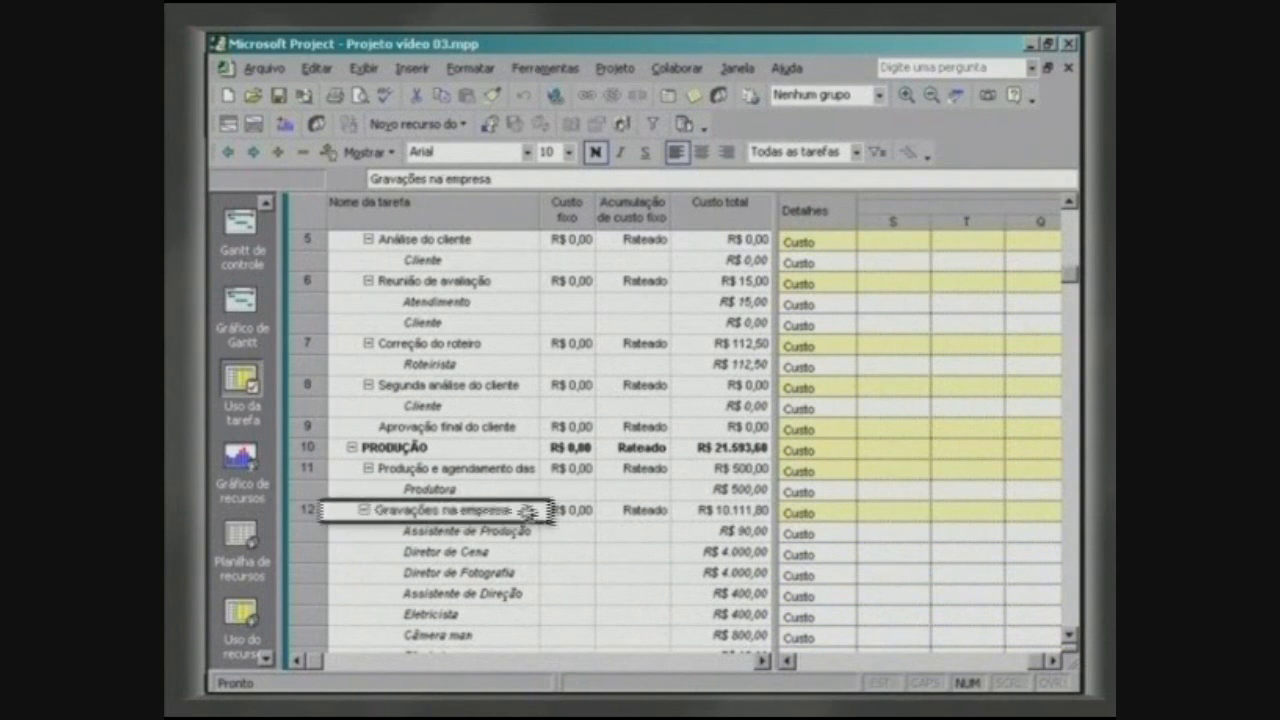
click(958, 99)
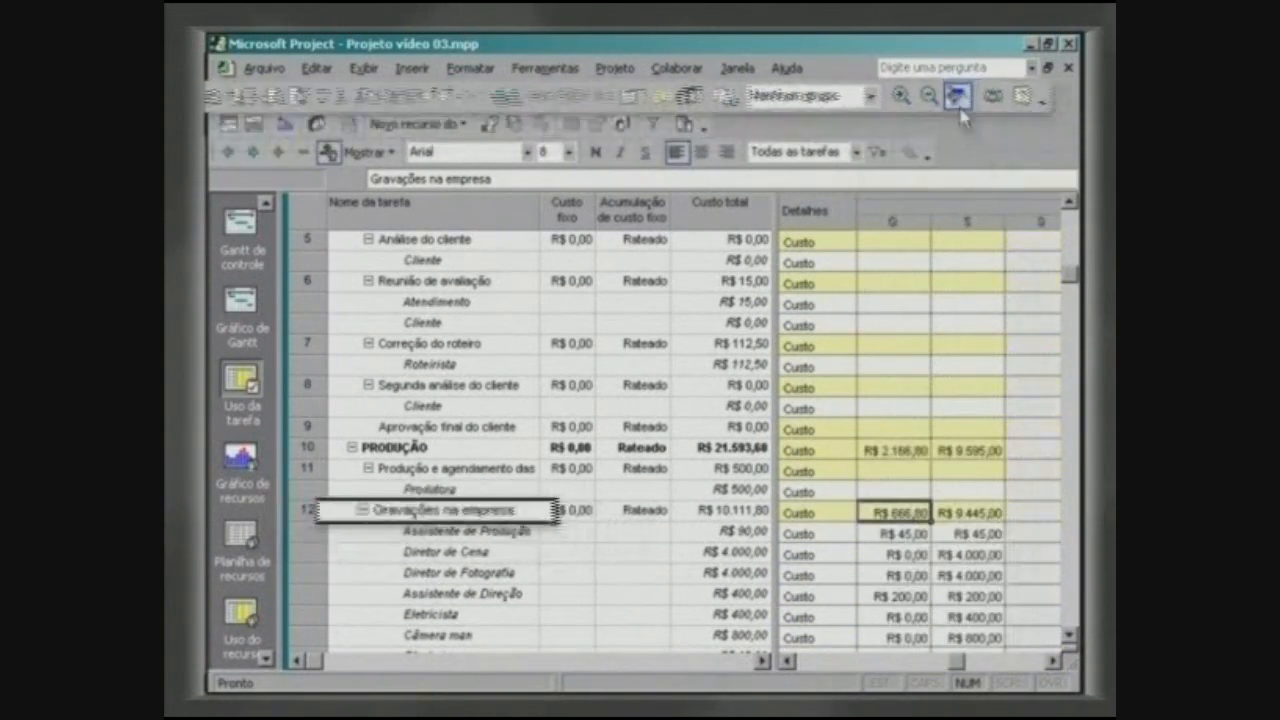
- Split the window and show the resource sheet for Gravações na empresa in the second pane
click(716, 84)
click(725, 297)
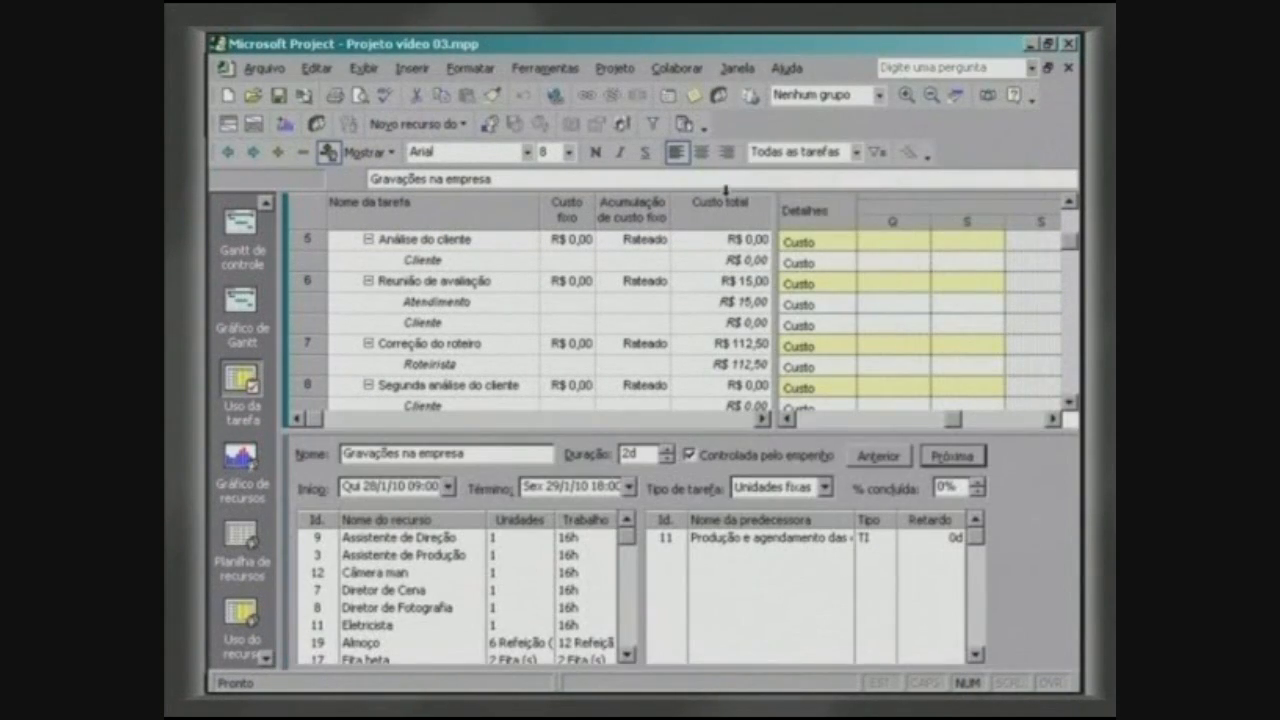
click(318, 465)
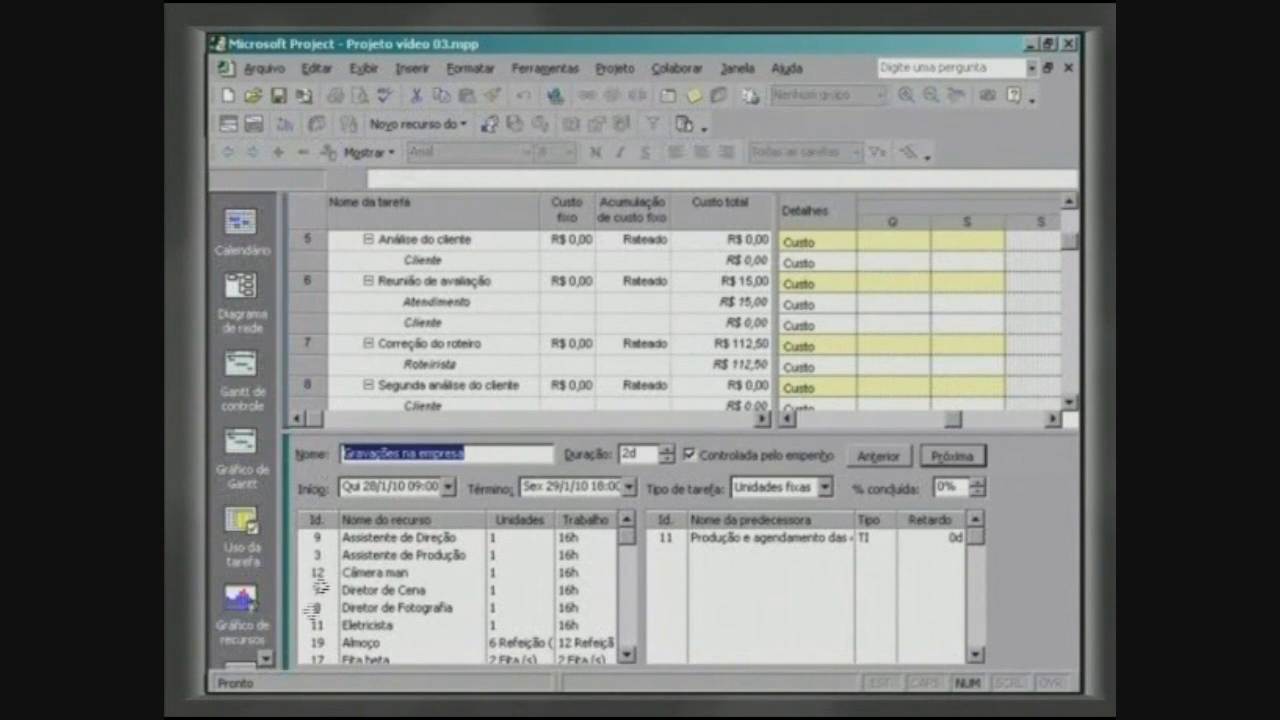
click(243, 545)
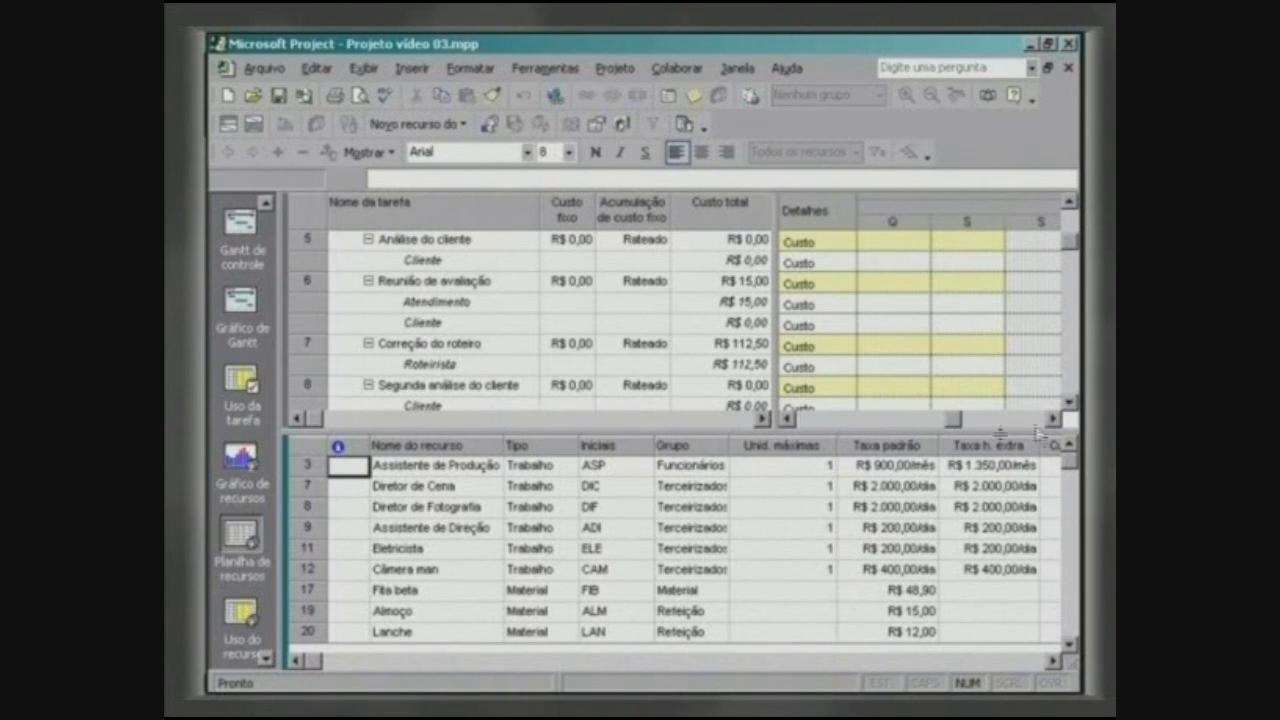
- Compare the daily assignment costs of Gravações na empresa with the rates and accrual methods of its resources
click(1068, 402)
click(1068, 402)
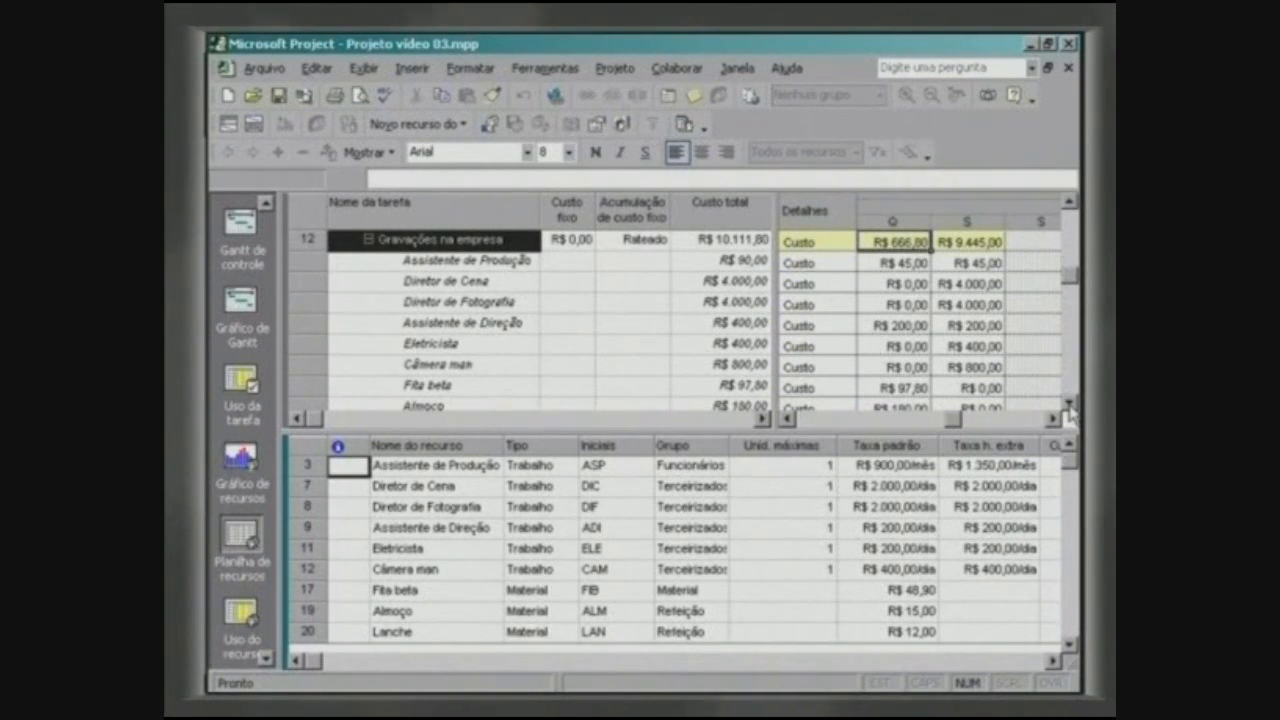
click(1068, 405)
click(1068, 405)
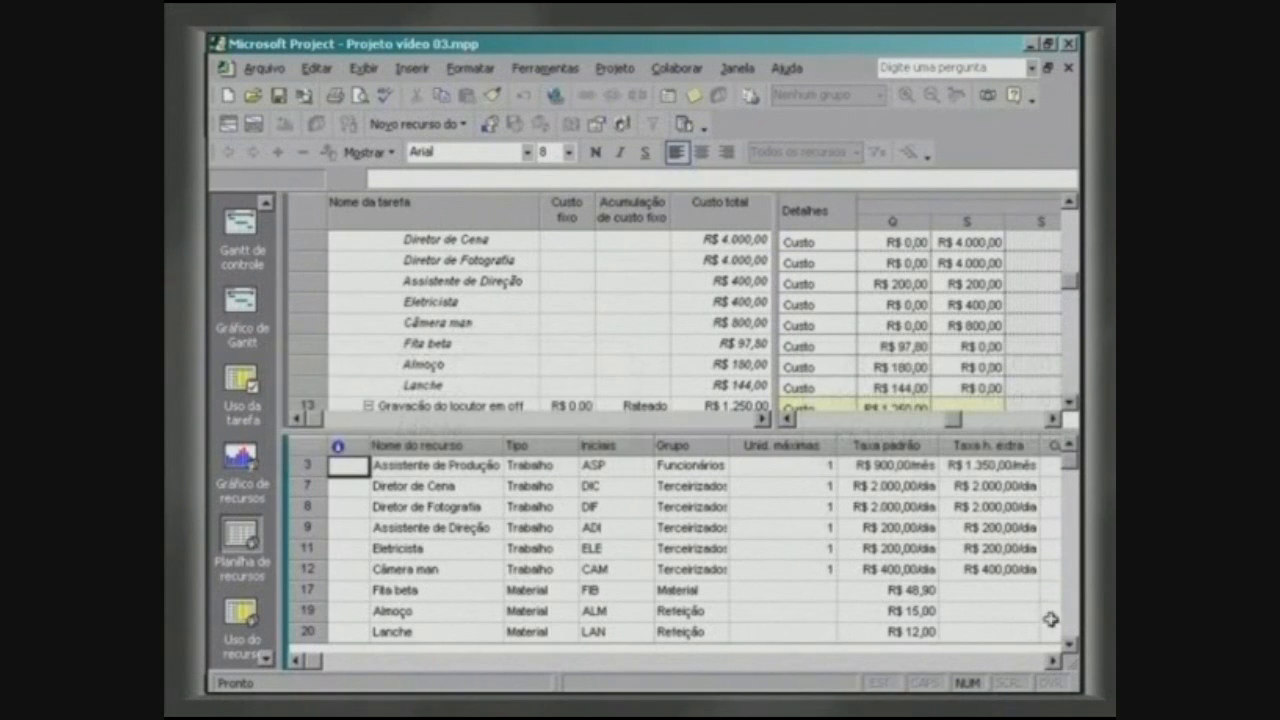
click(1054, 661)
click(1054, 661)
click(1054, 661)
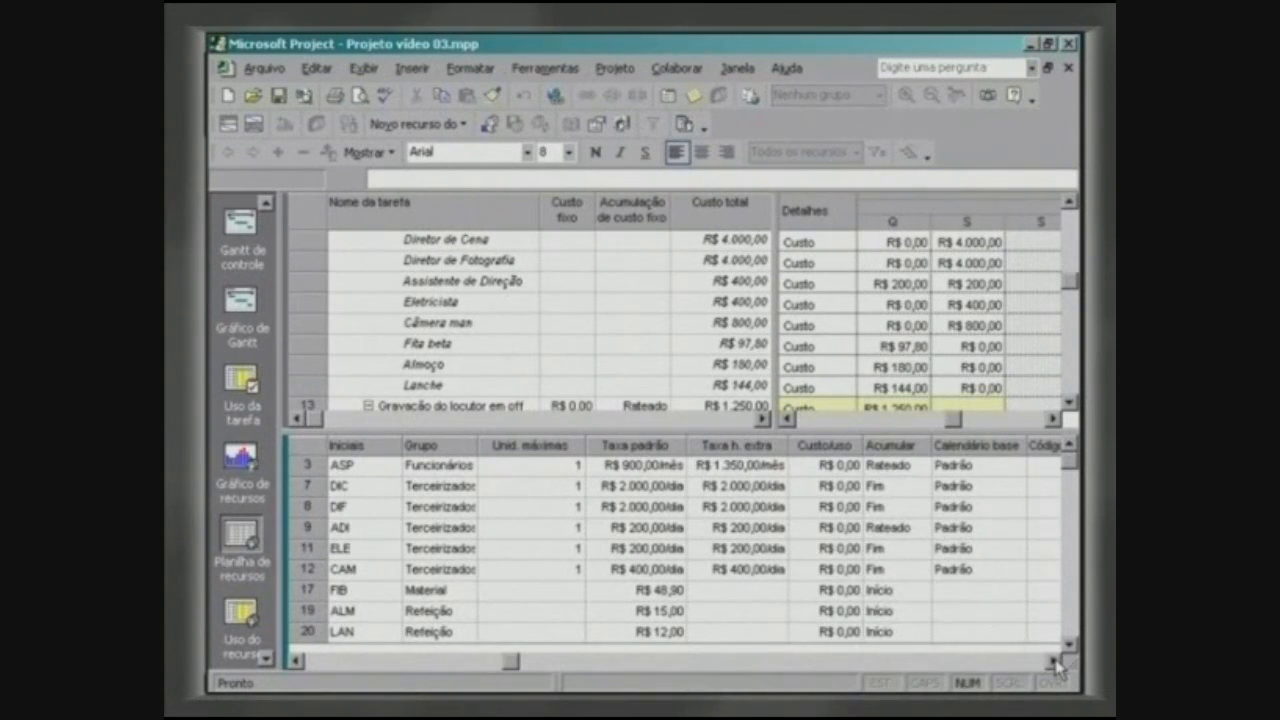
click(1069, 204)
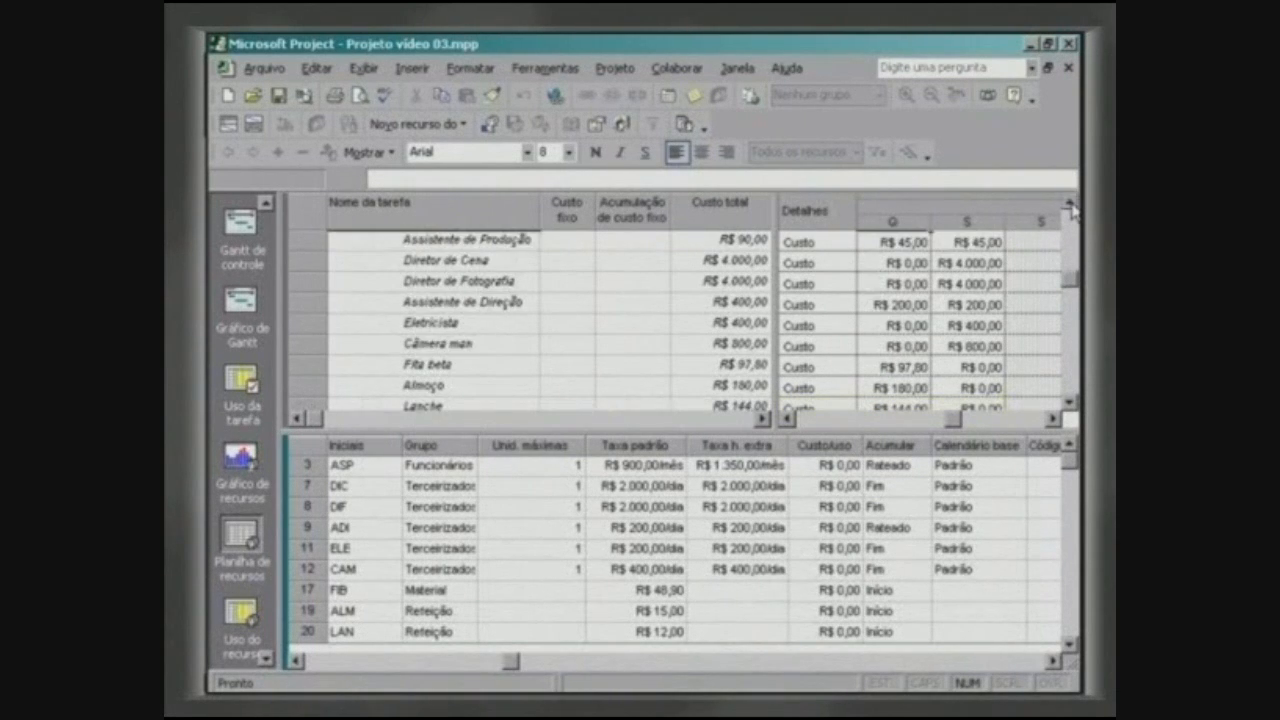
click(1069, 204)
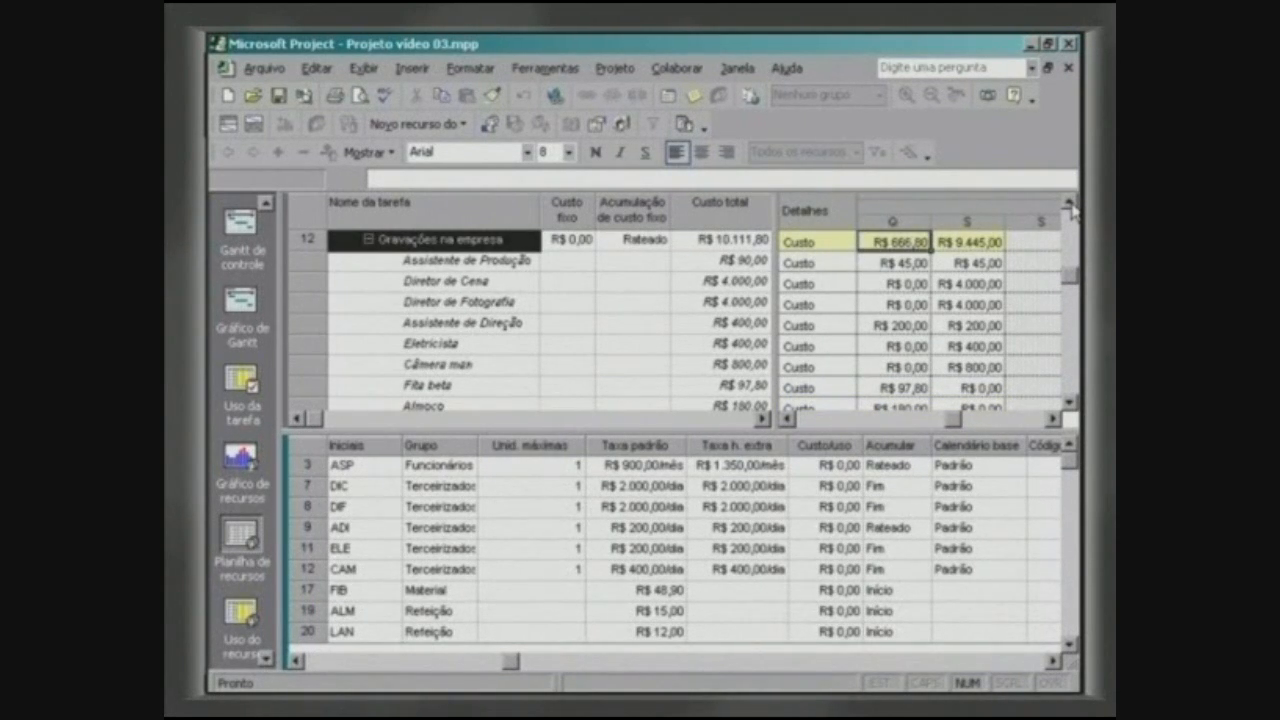
- Set the fixed cost of Gravações na empresa to R$ 50,00
click(572, 241)
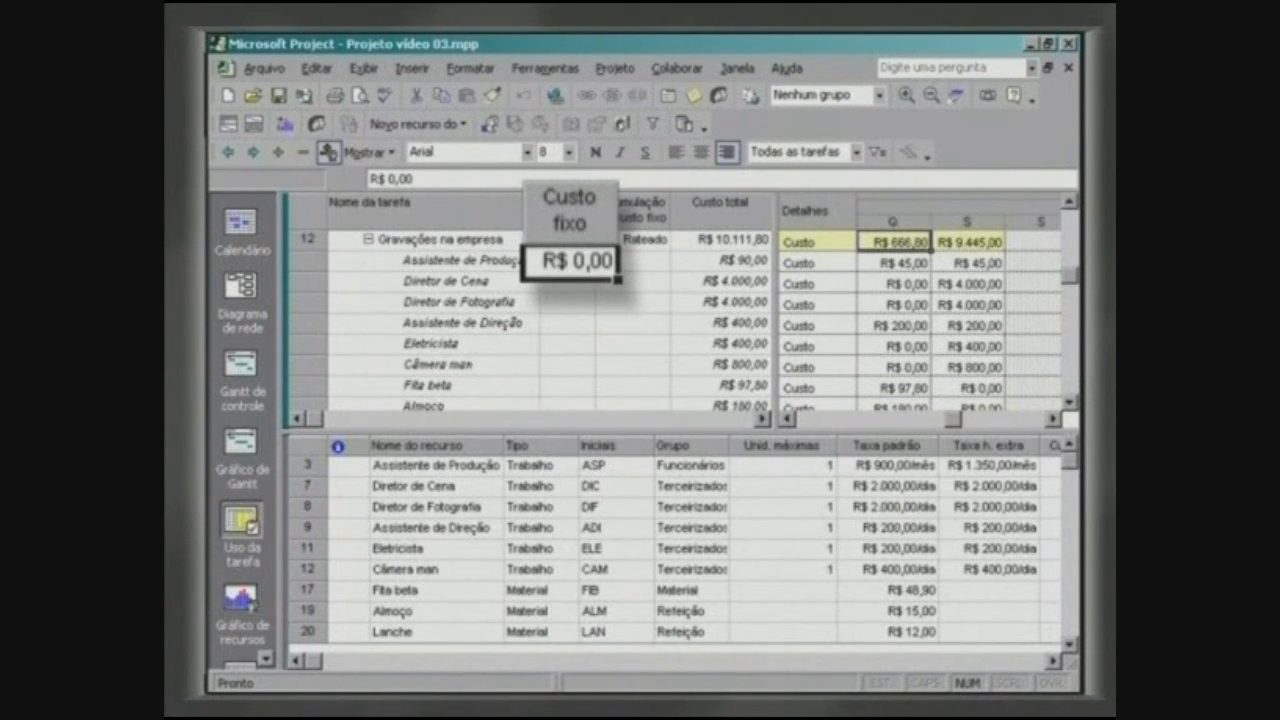
text(50)
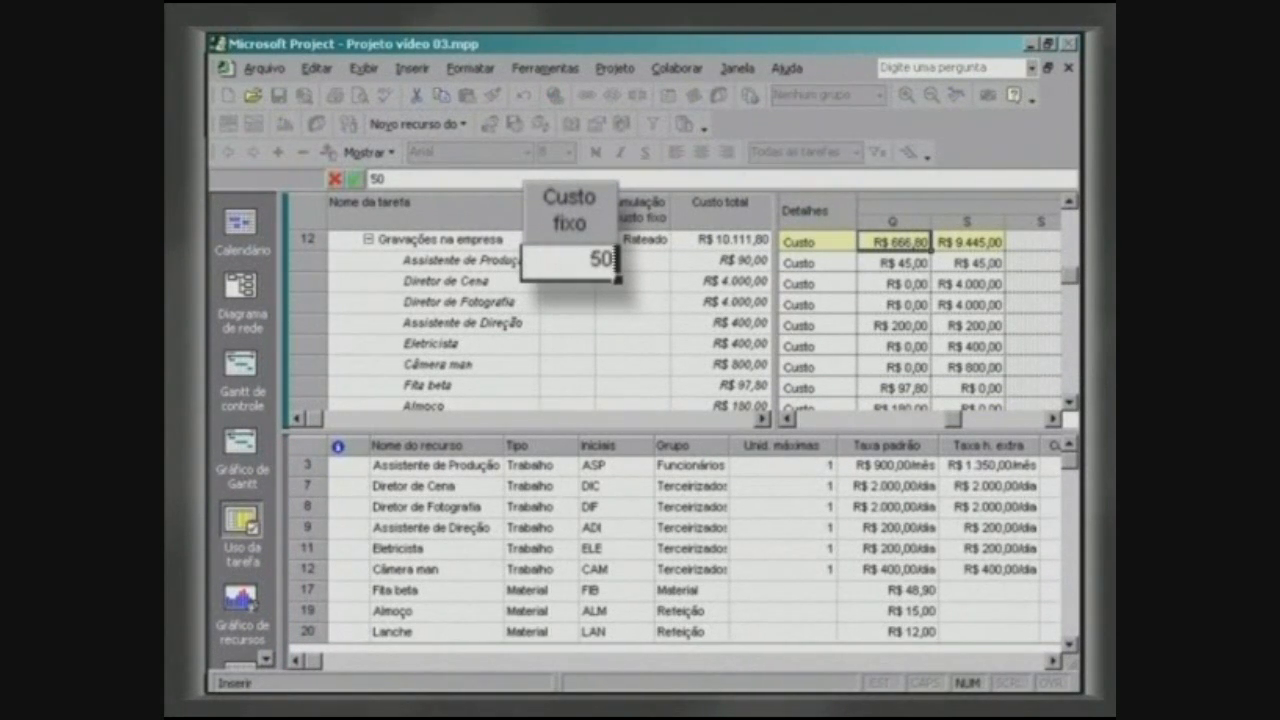
key(Return)
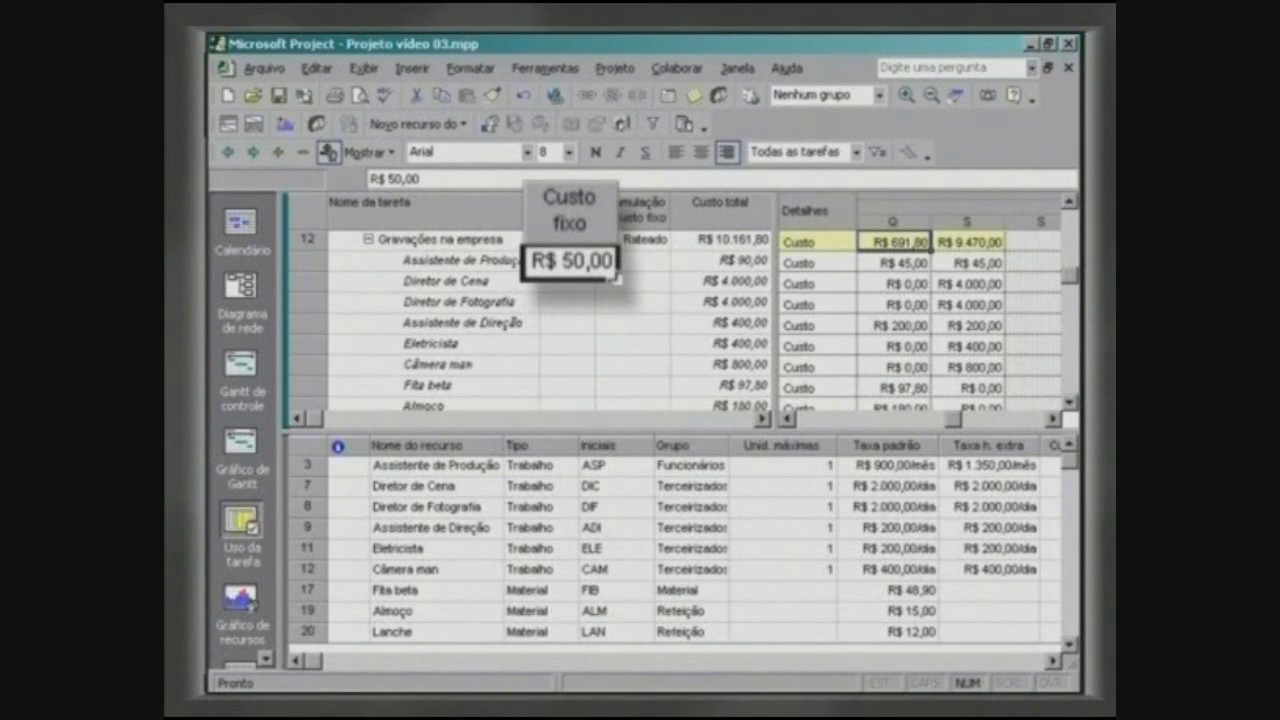
- Set the fixed cost accrual of Gravações na empresa to Início
click(643, 241)
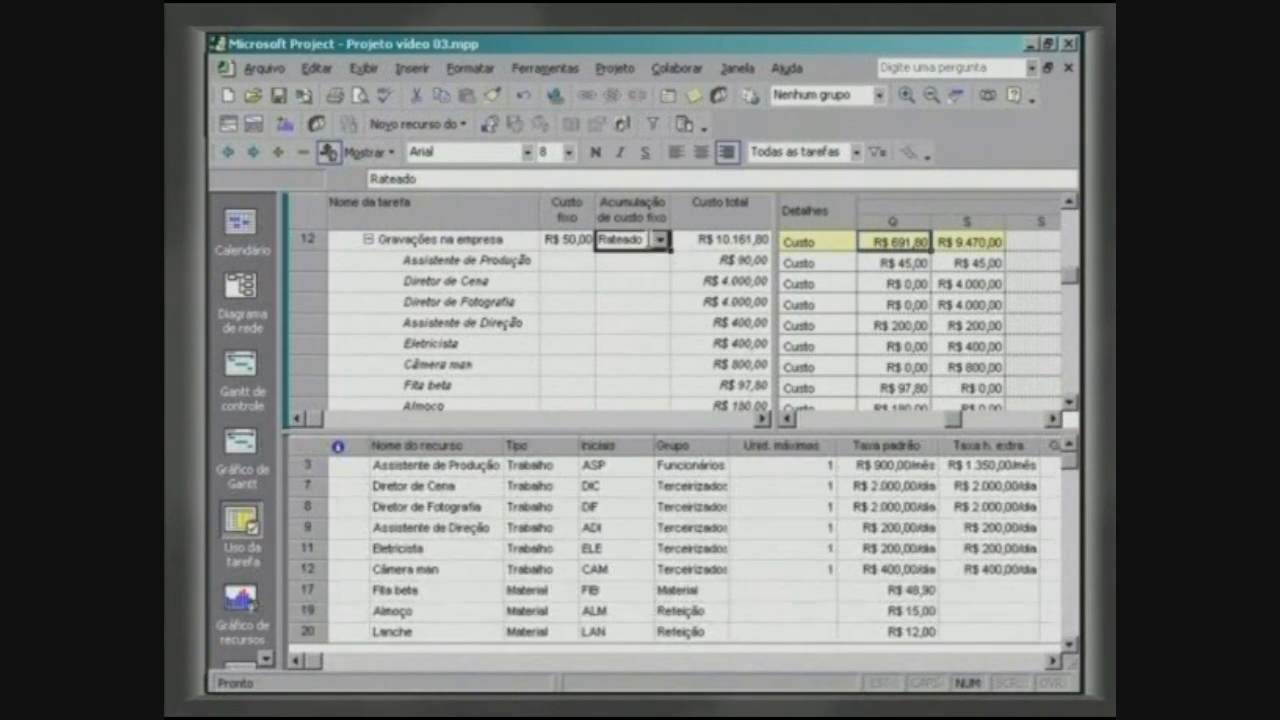
click(683, 262)
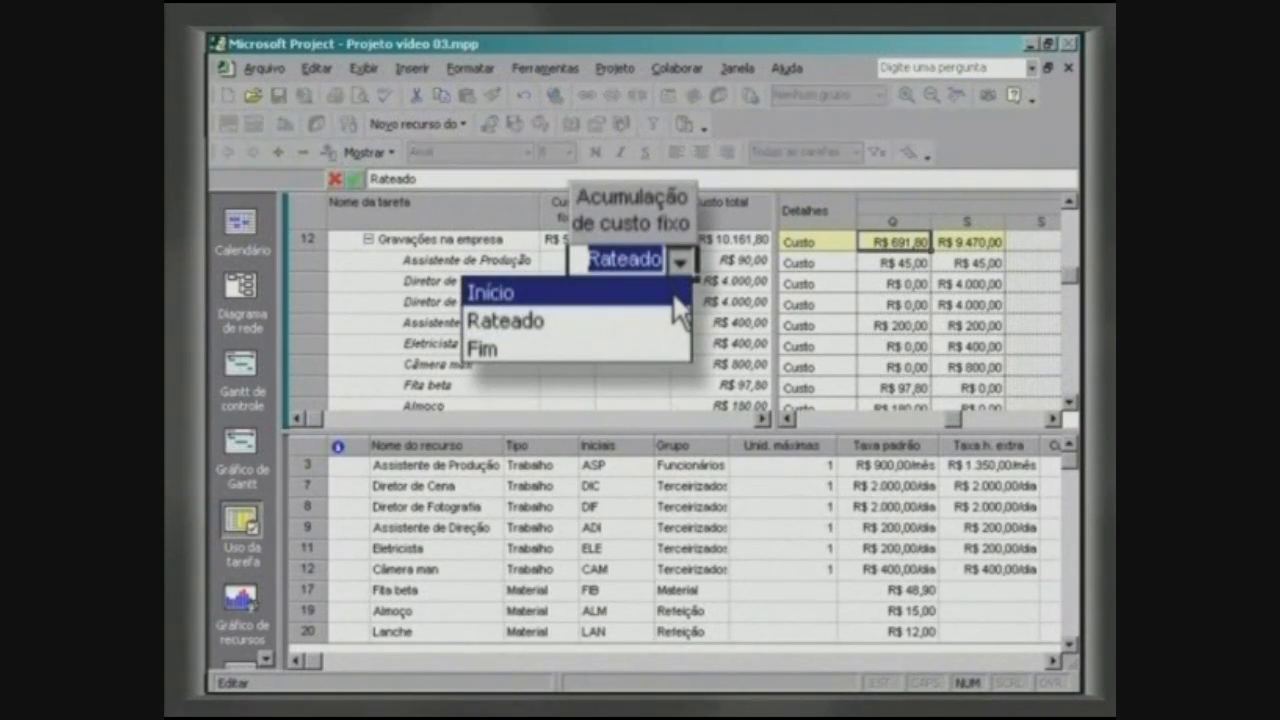
click(673, 297)
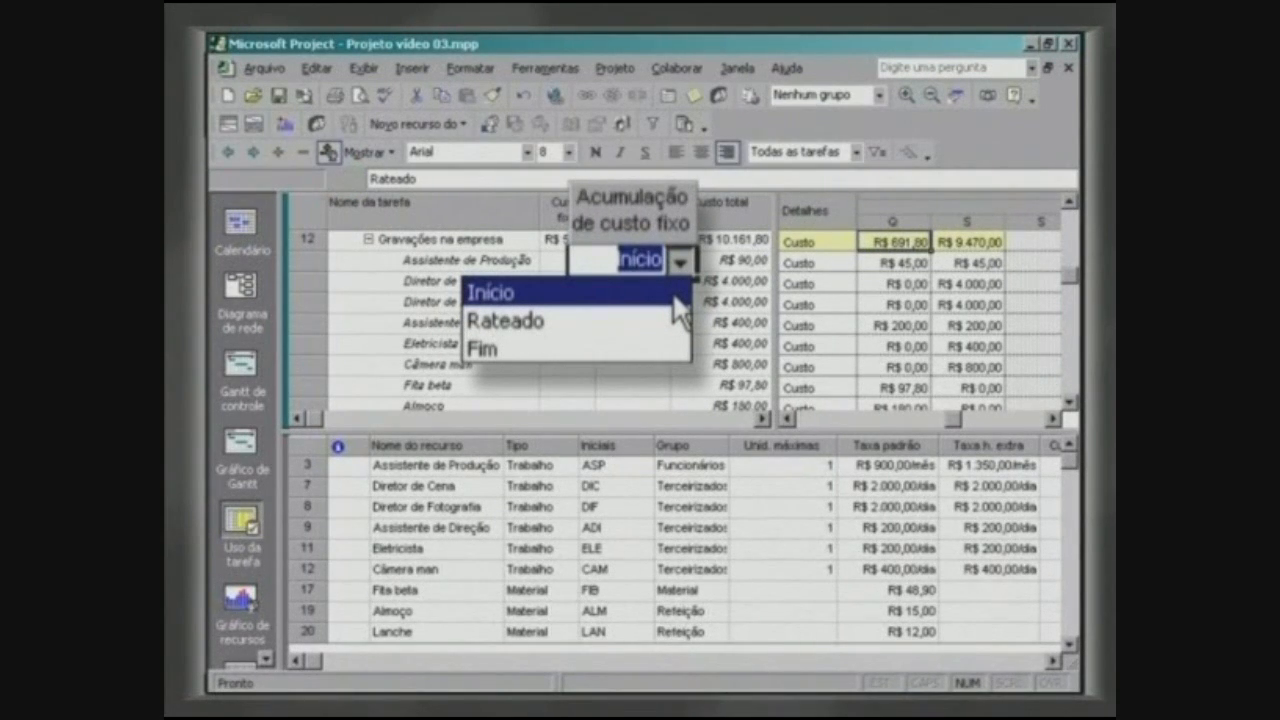
click(660, 258)
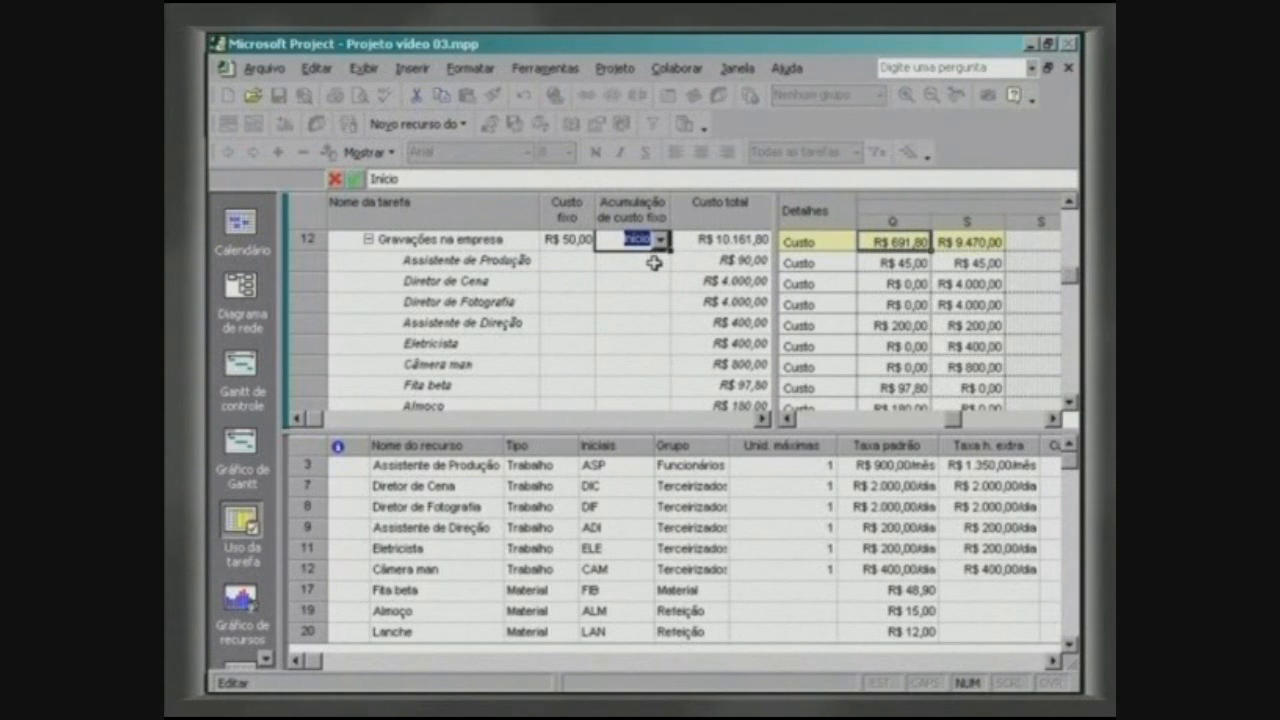
click(349, 242)
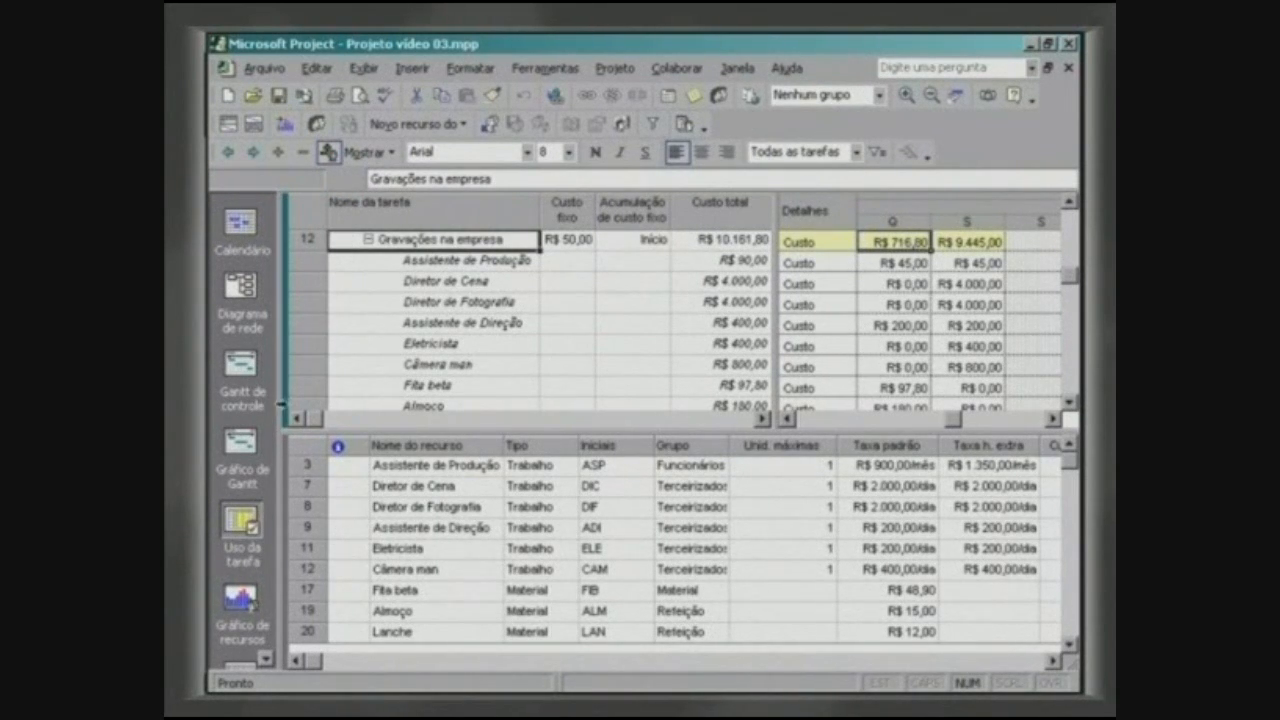
- Switch to the Uso do recurso view and apply the Custo table to it
click(265, 657)
click(265, 657)
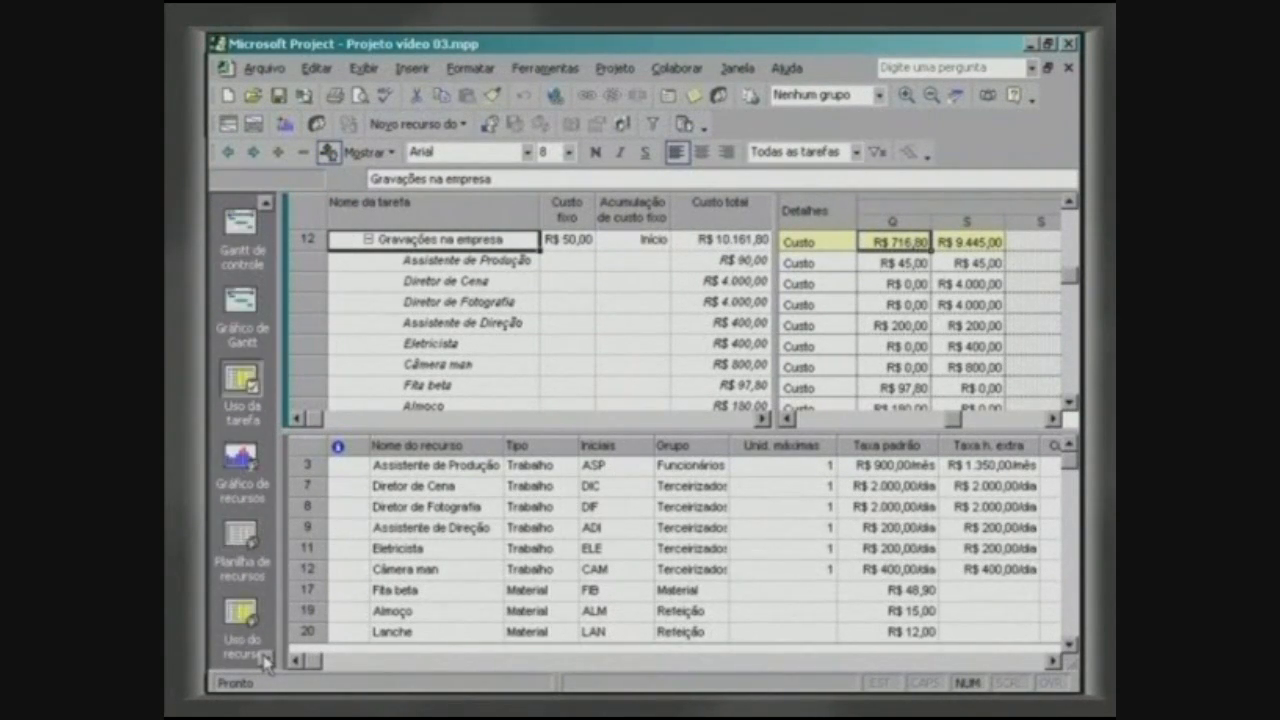
click(265, 657)
click(264, 556)
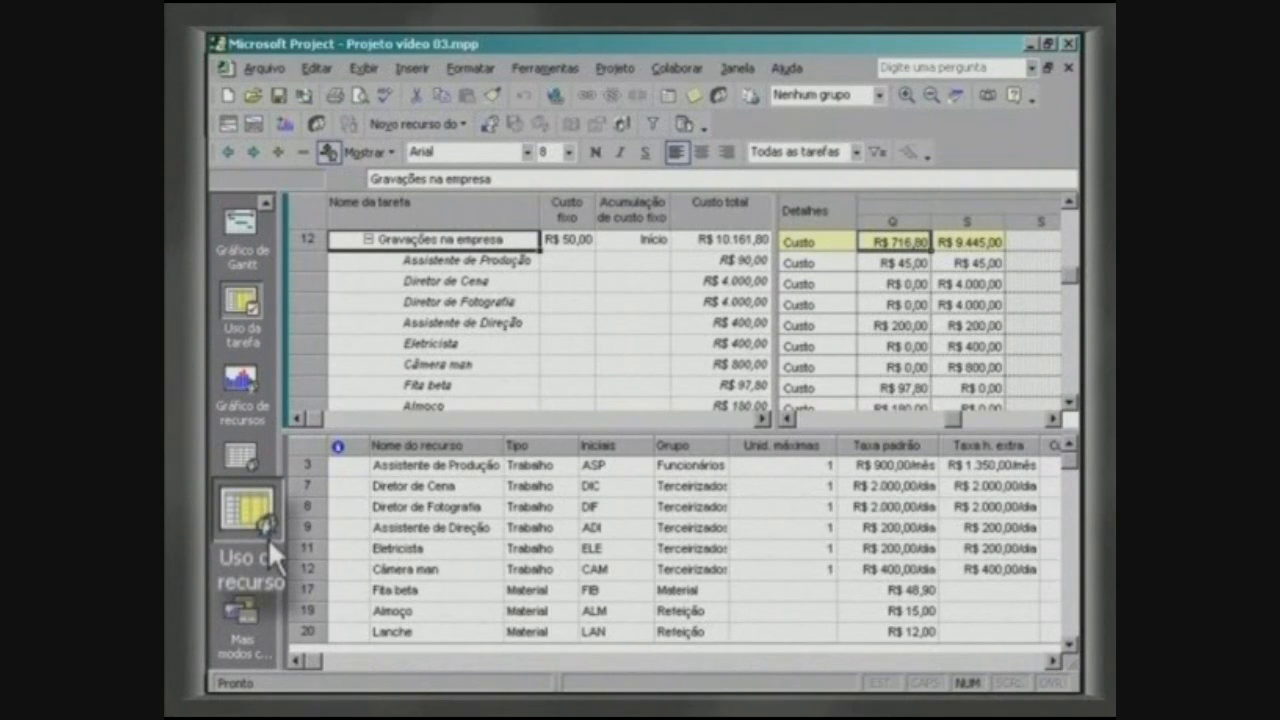
click(363, 68)
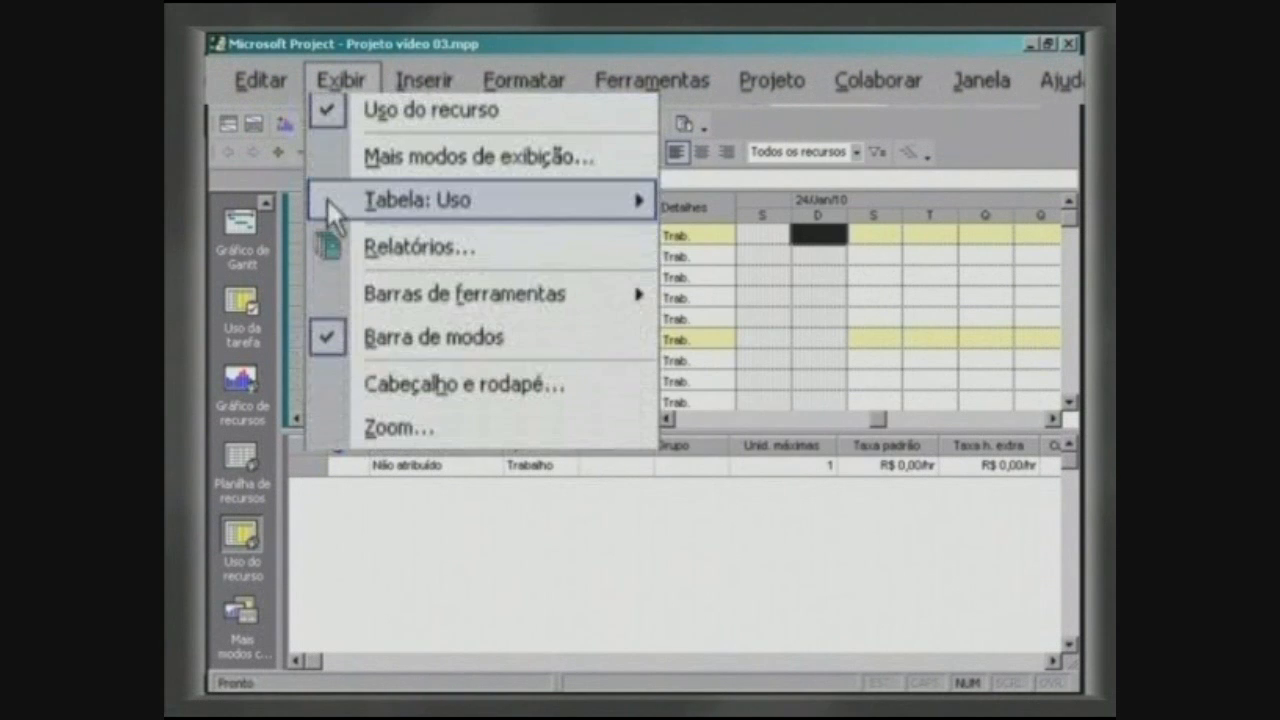
mouse_move(646, 190)
click(700, 194)
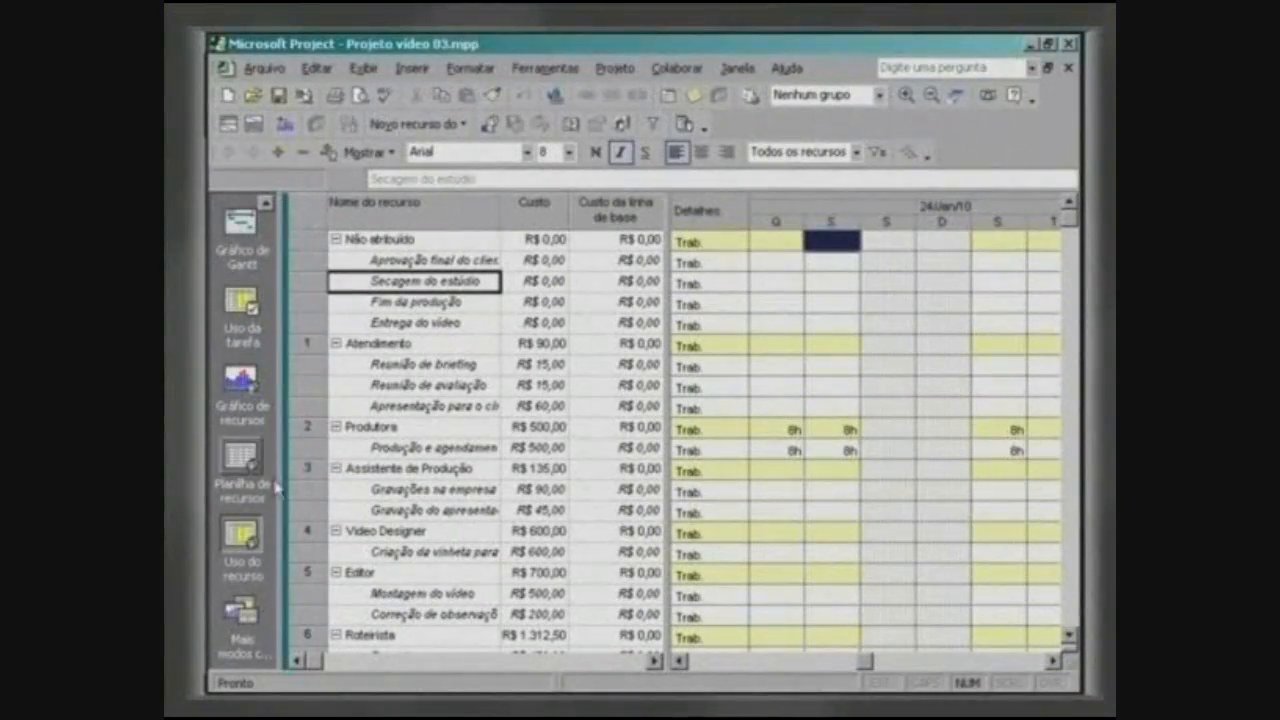
- Preview the Resumo do projeto report from the Visão geral reports and examine its dates, work and costs up close
click(363, 68)
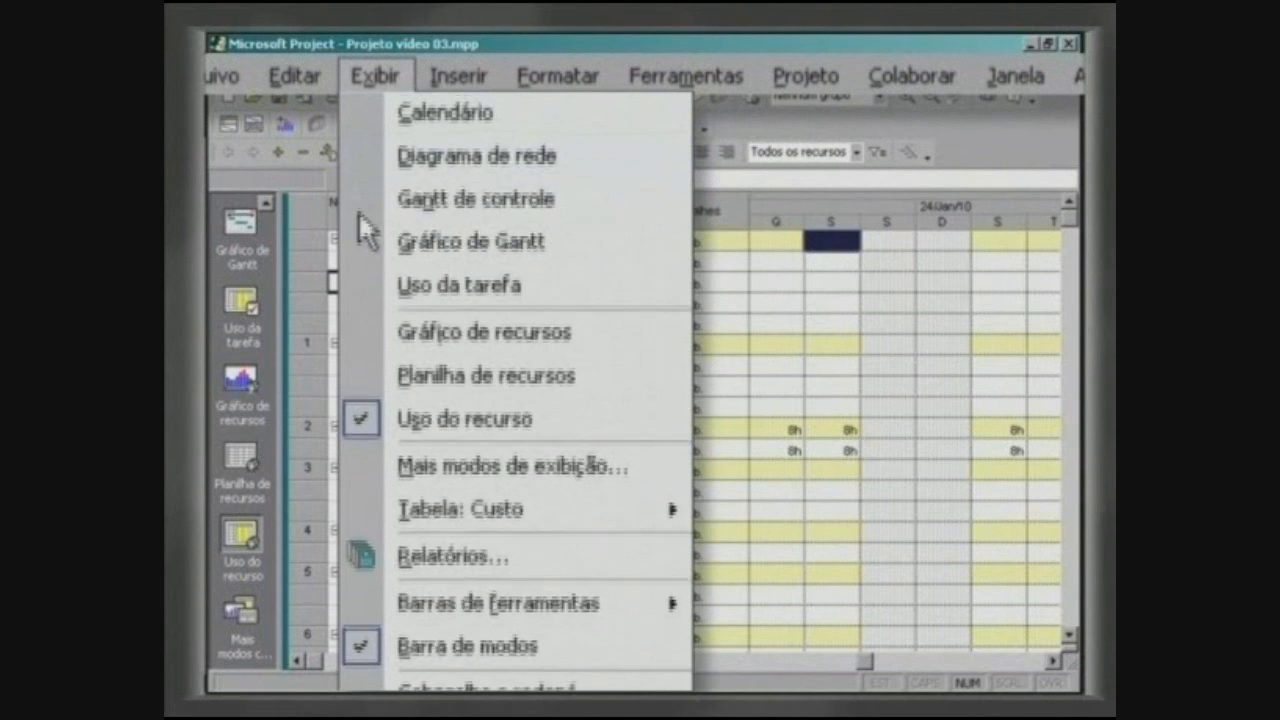
click(364, 420)
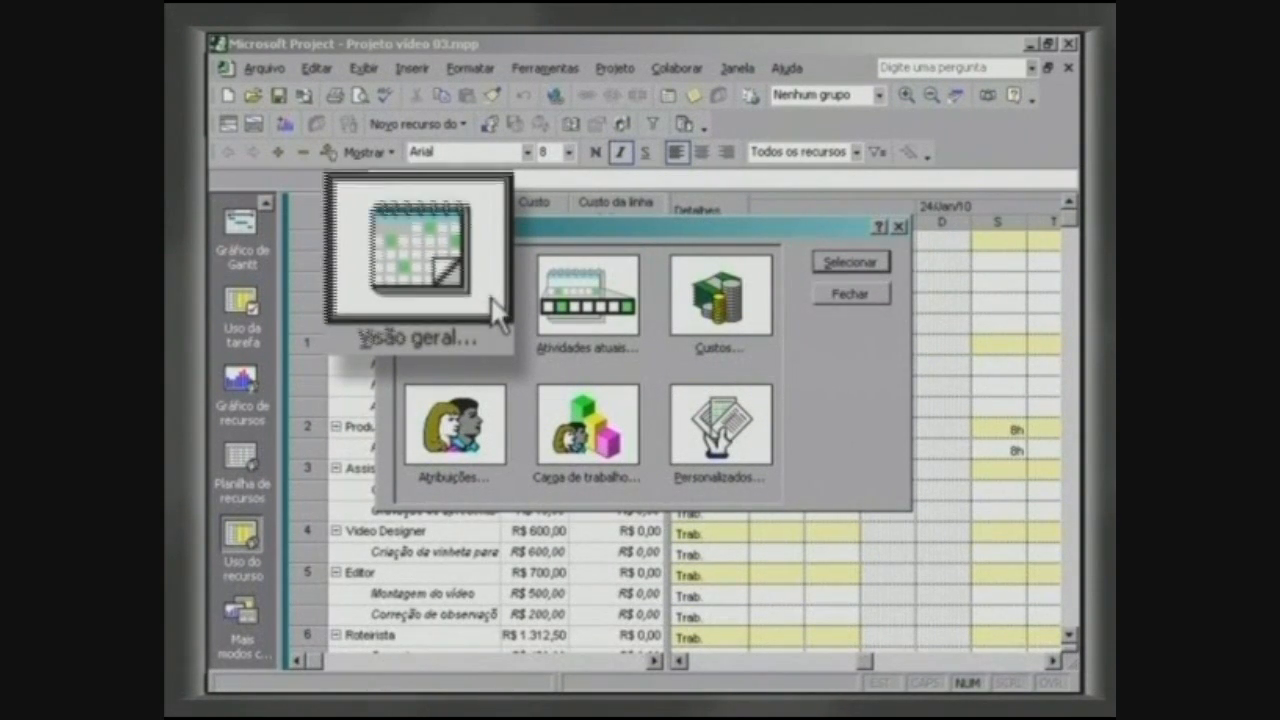
click(884, 261)
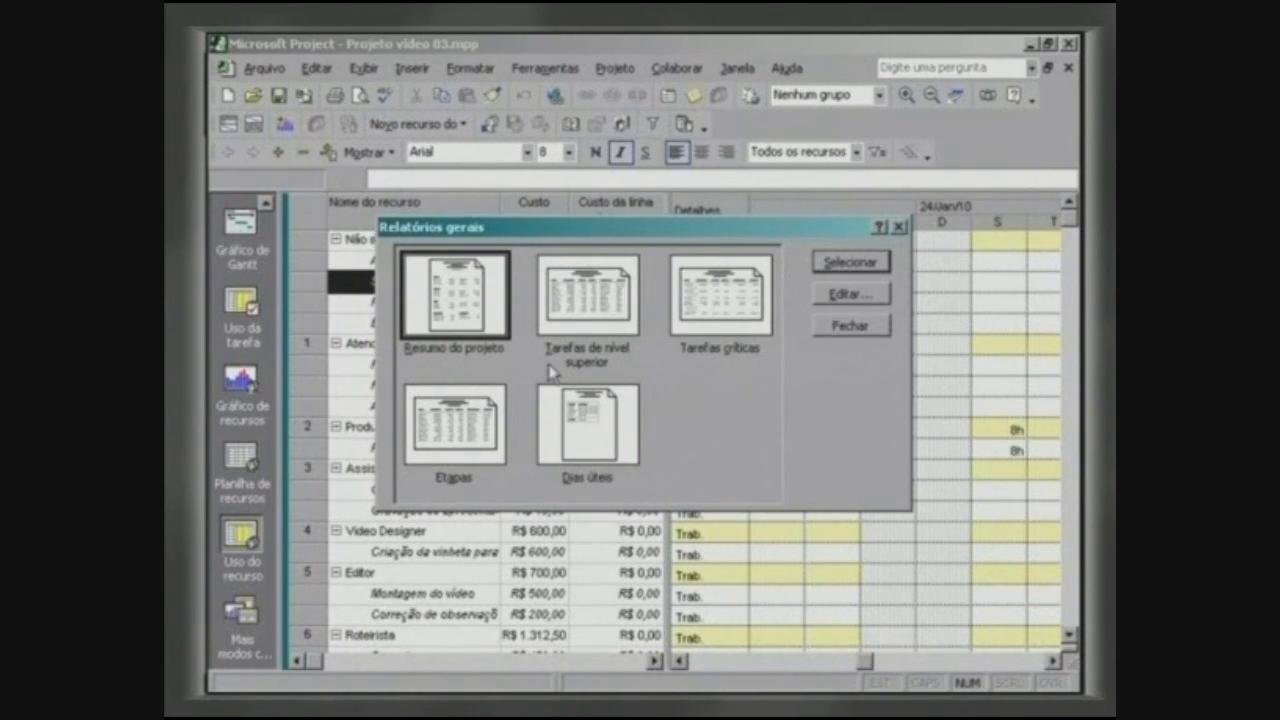
double_click(508, 314)
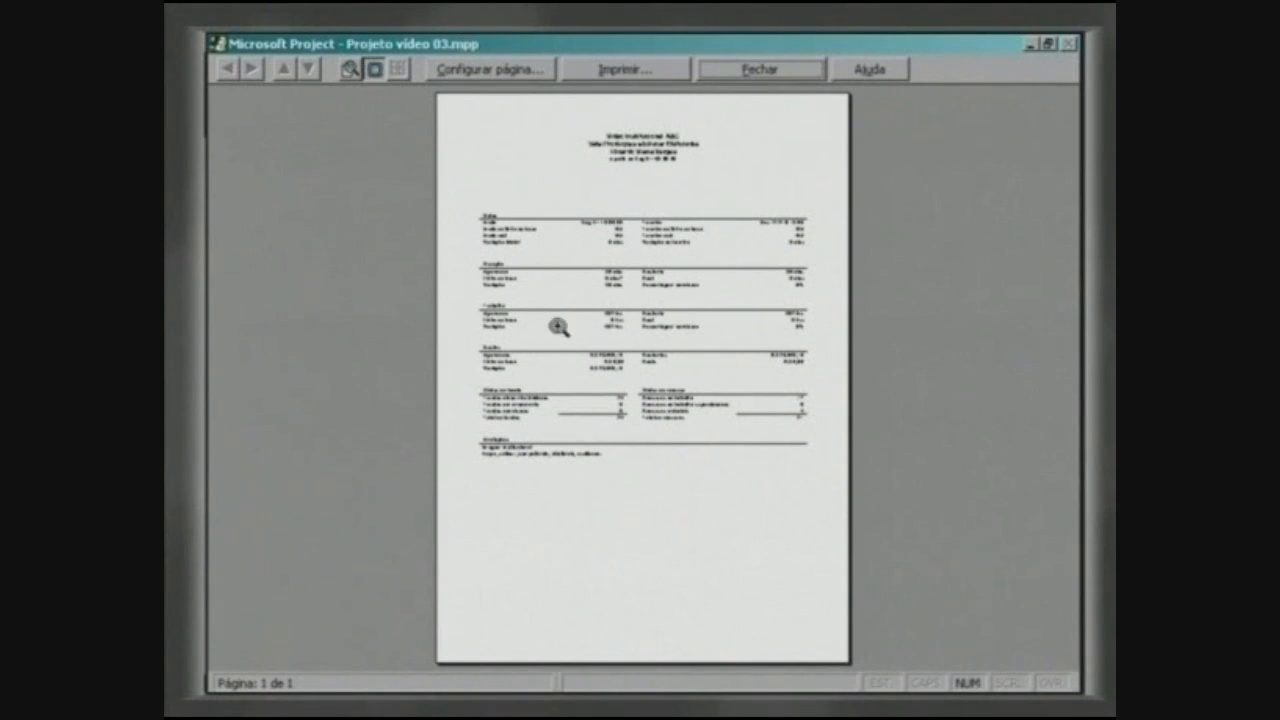
click(637, 340)
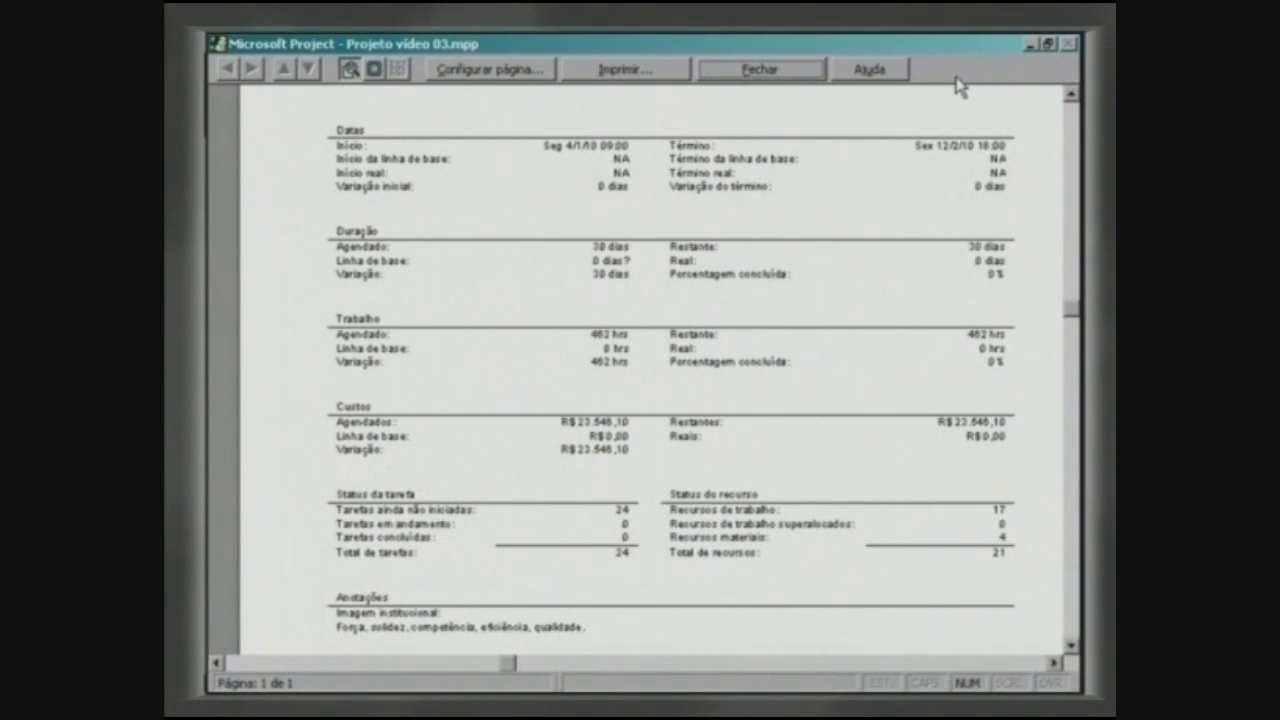
click(786, 300)
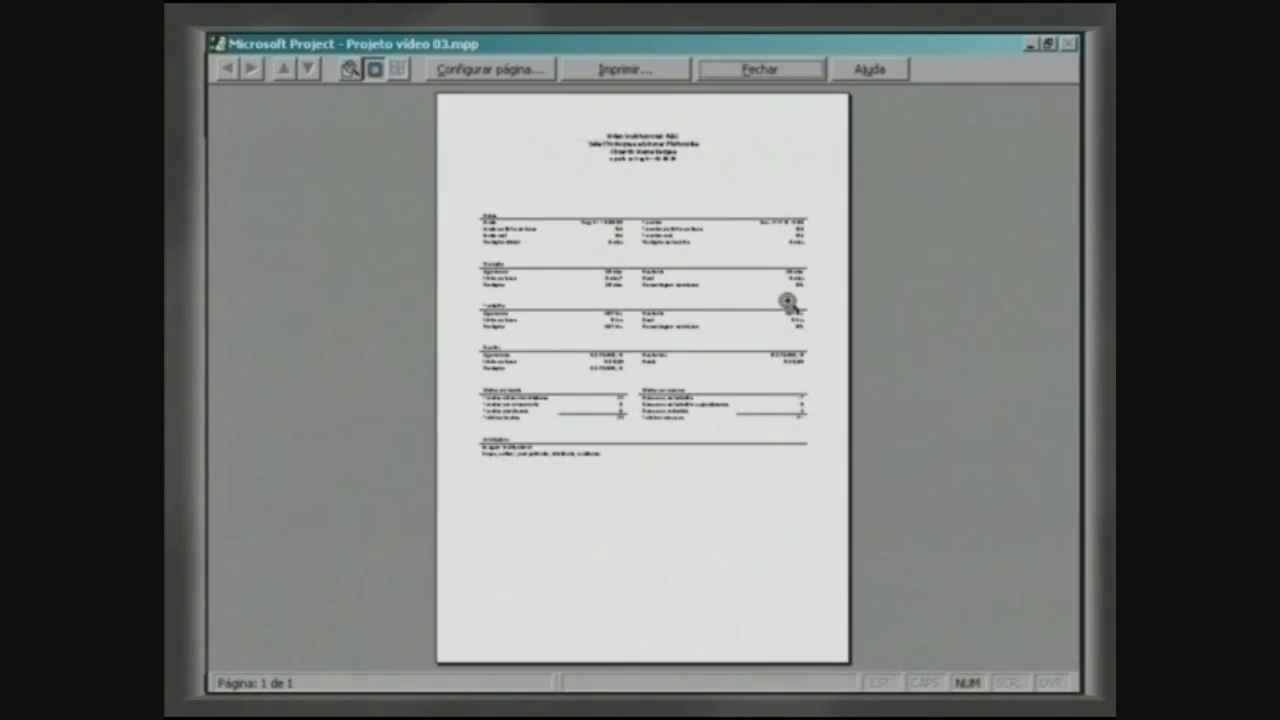
- Review the page setup and print options of the Resumo do projeto report, and close its preview
click(545, 78)
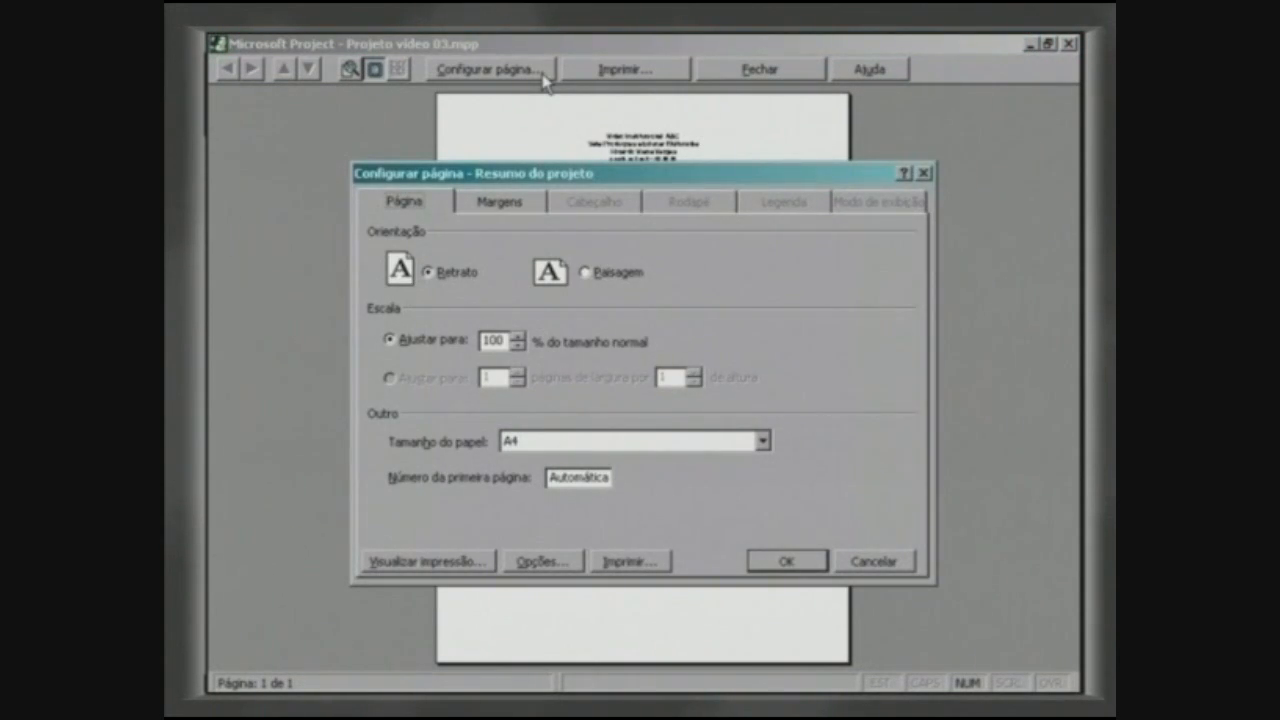
click(706, 567)
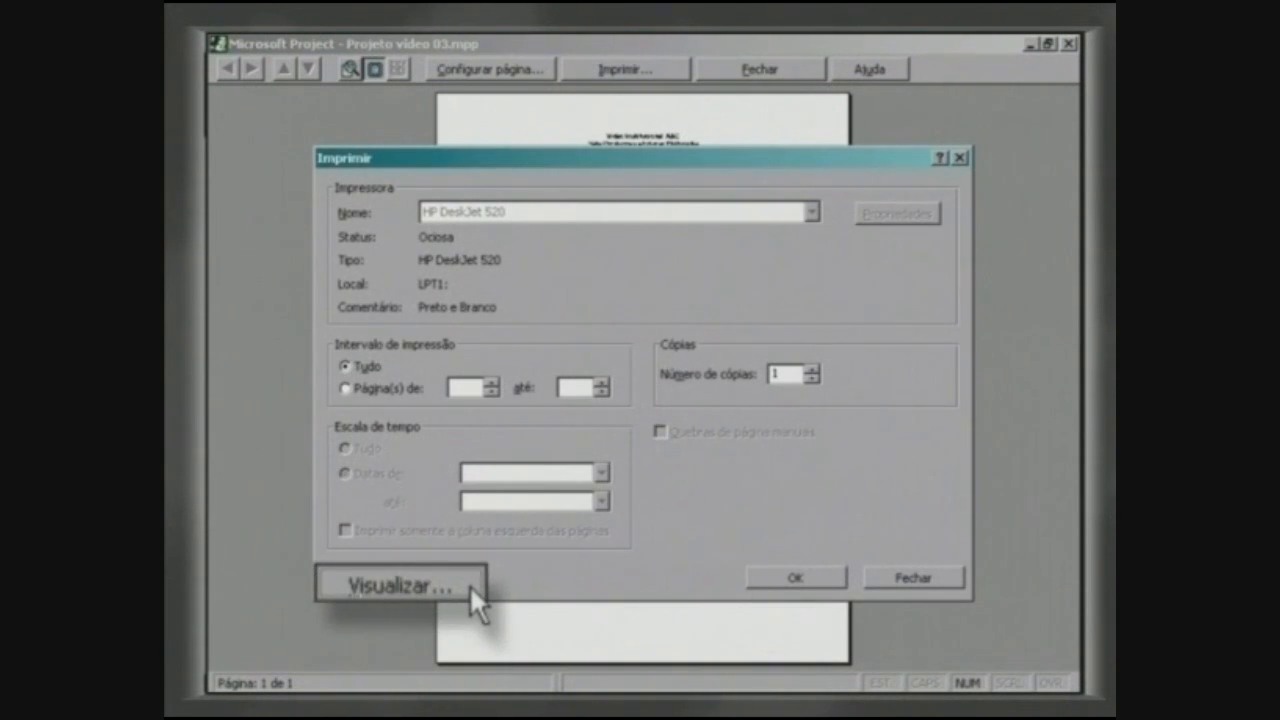
click(424, 588)
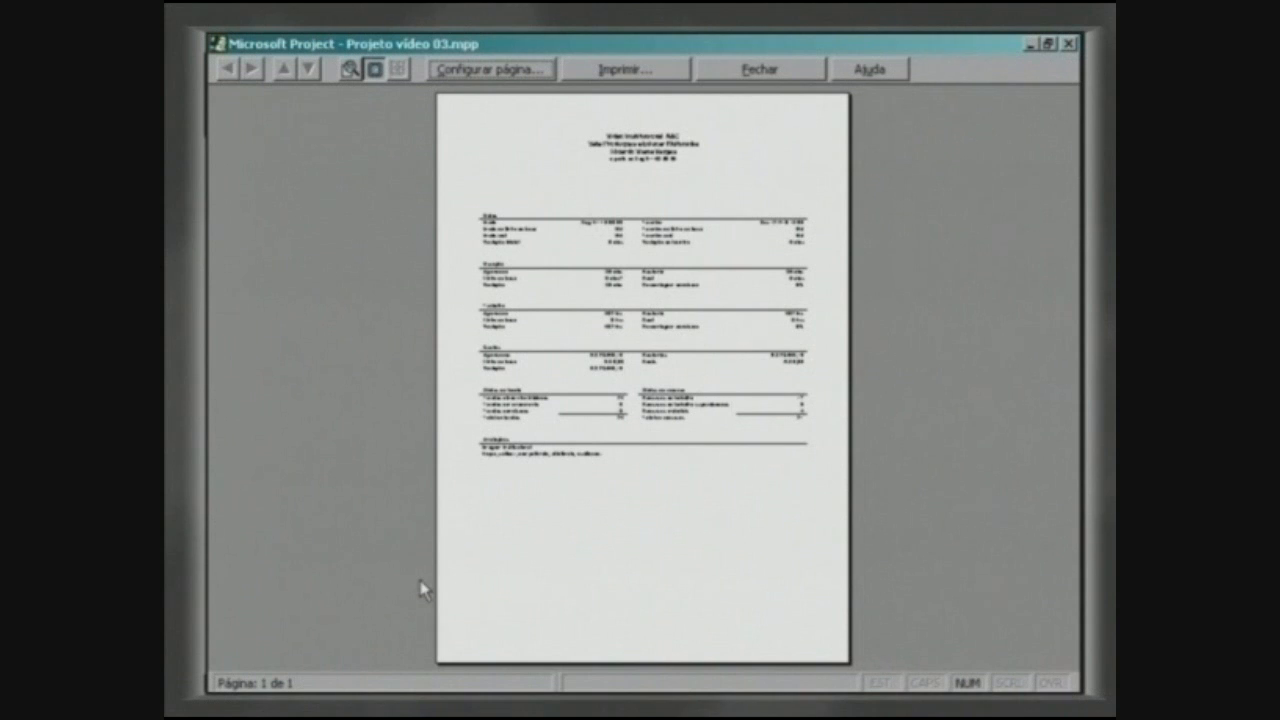
click(783, 70)
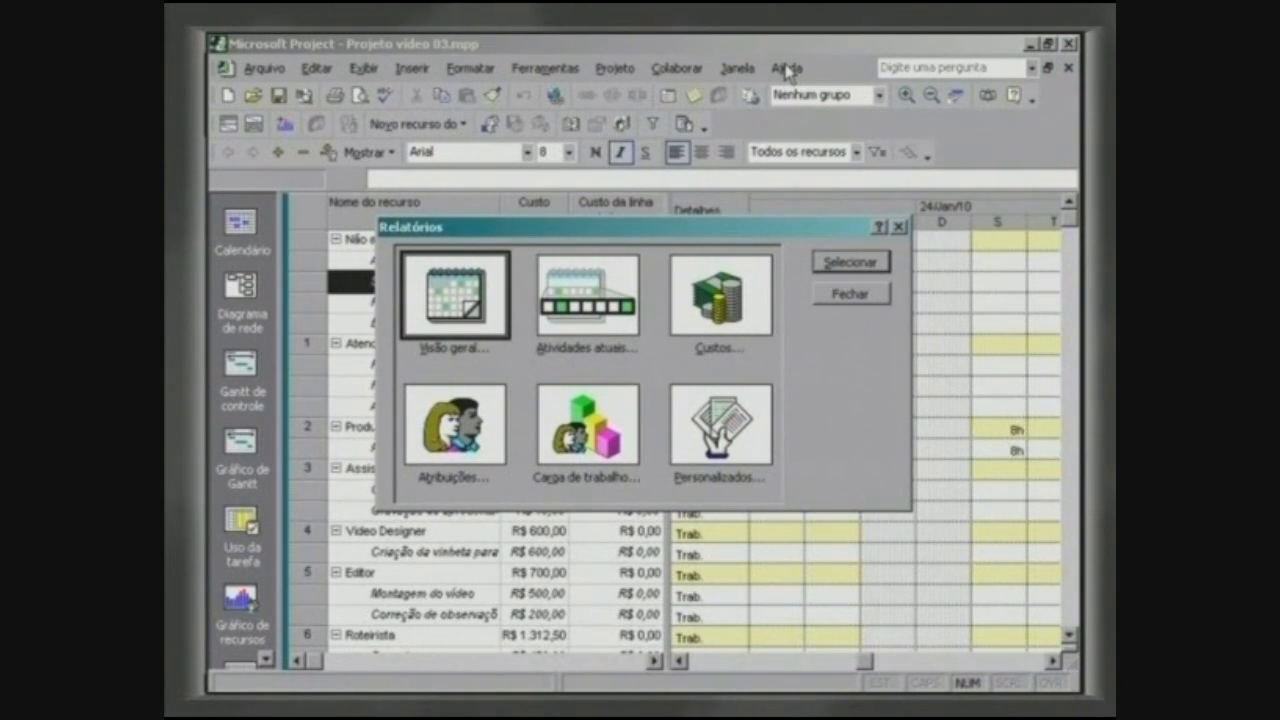
- Look through the reports offered in the Visão geral, Atividades atuais and Custos categories
double_click(496, 306)
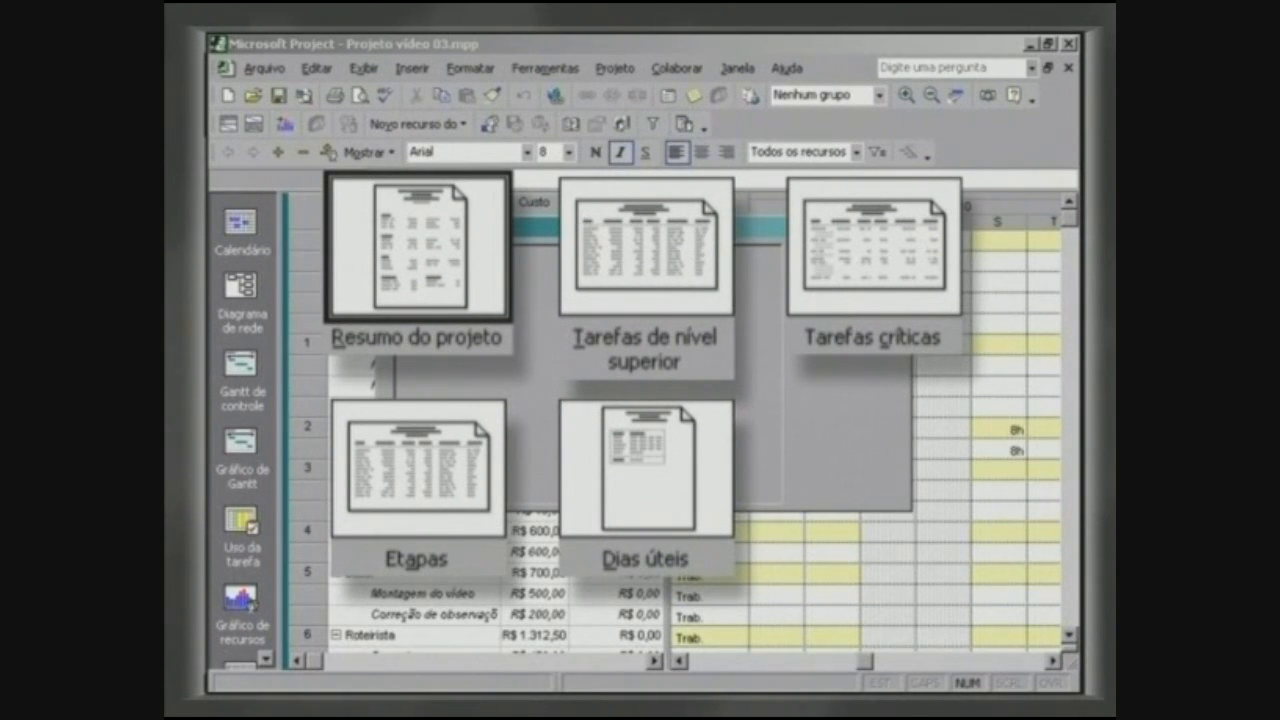
click(830, 326)
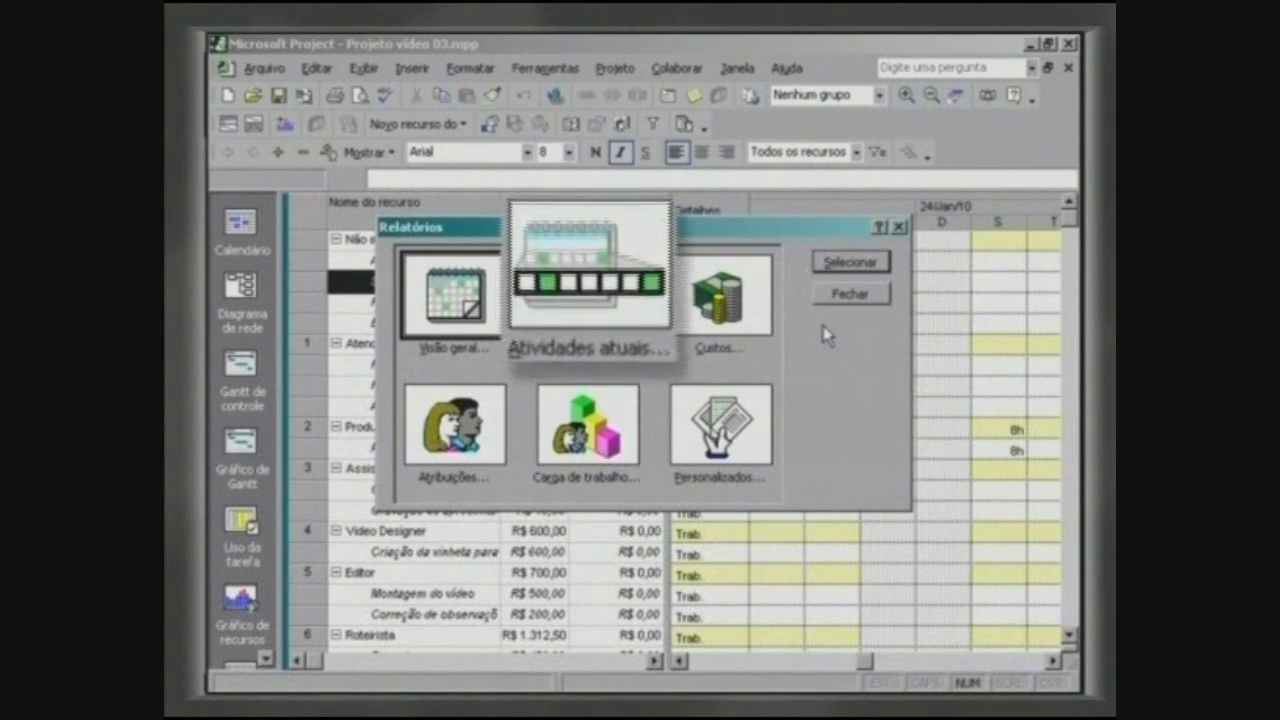
click(664, 314)
double_click(632, 329)
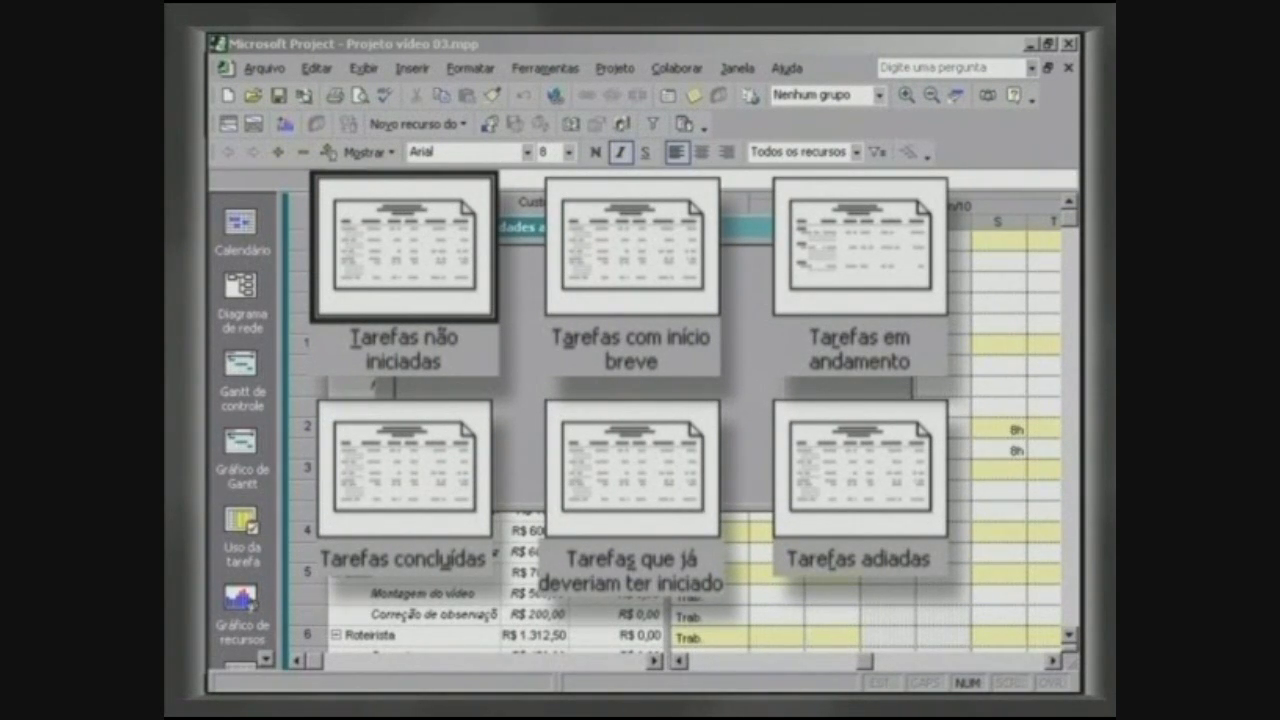
click(823, 329)
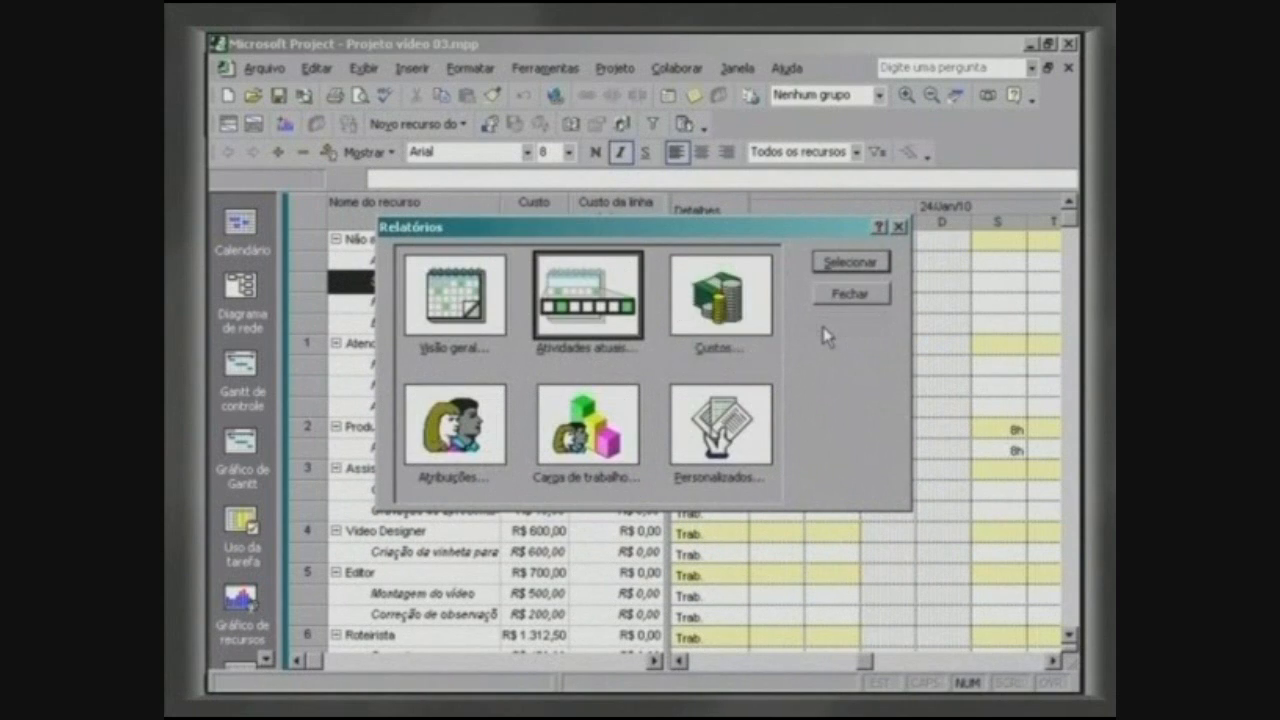
double_click(767, 330)
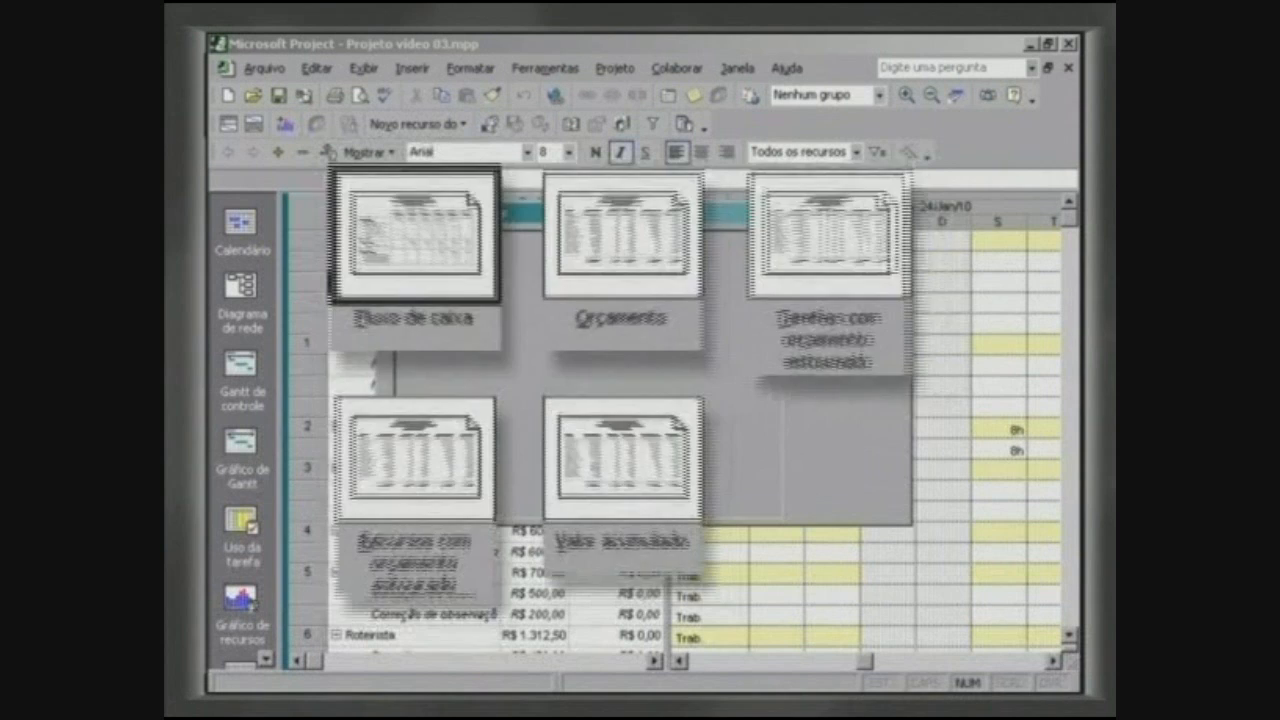
click(826, 316)
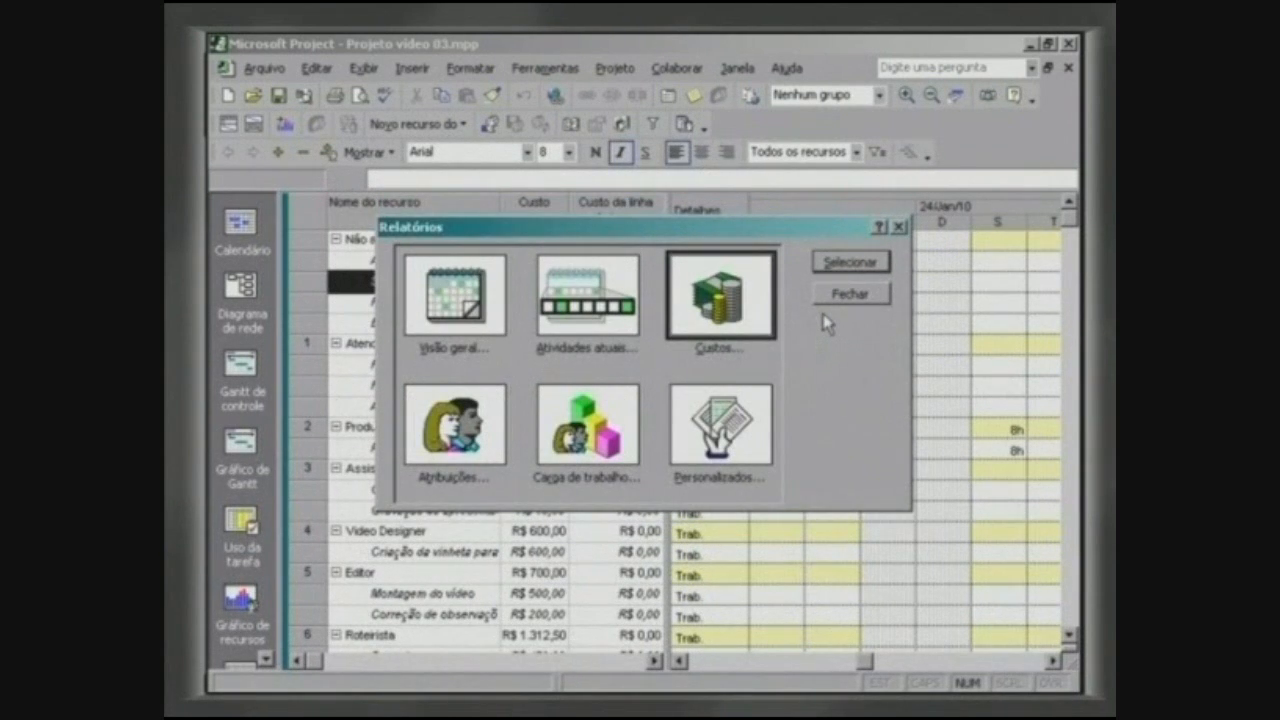
- Look through the reports offered in the Atribuições and Carga de trabalho categories
click(495, 460)
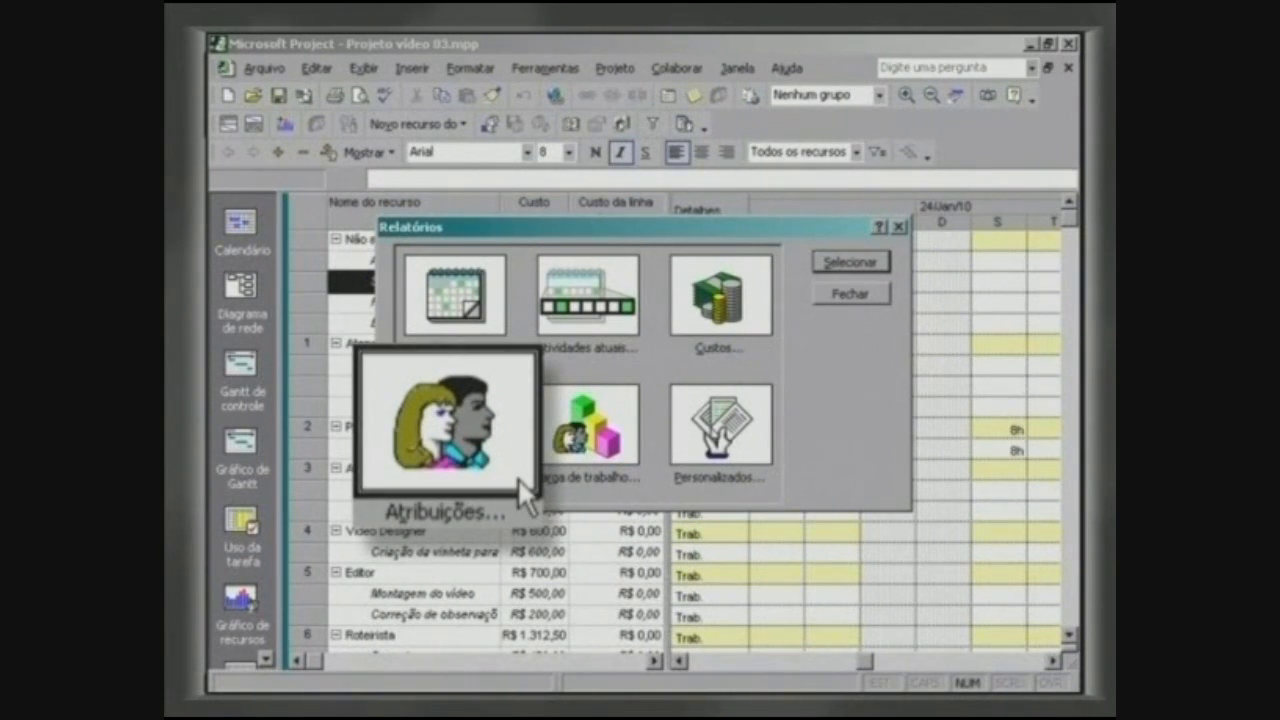
double_click(521, 483)
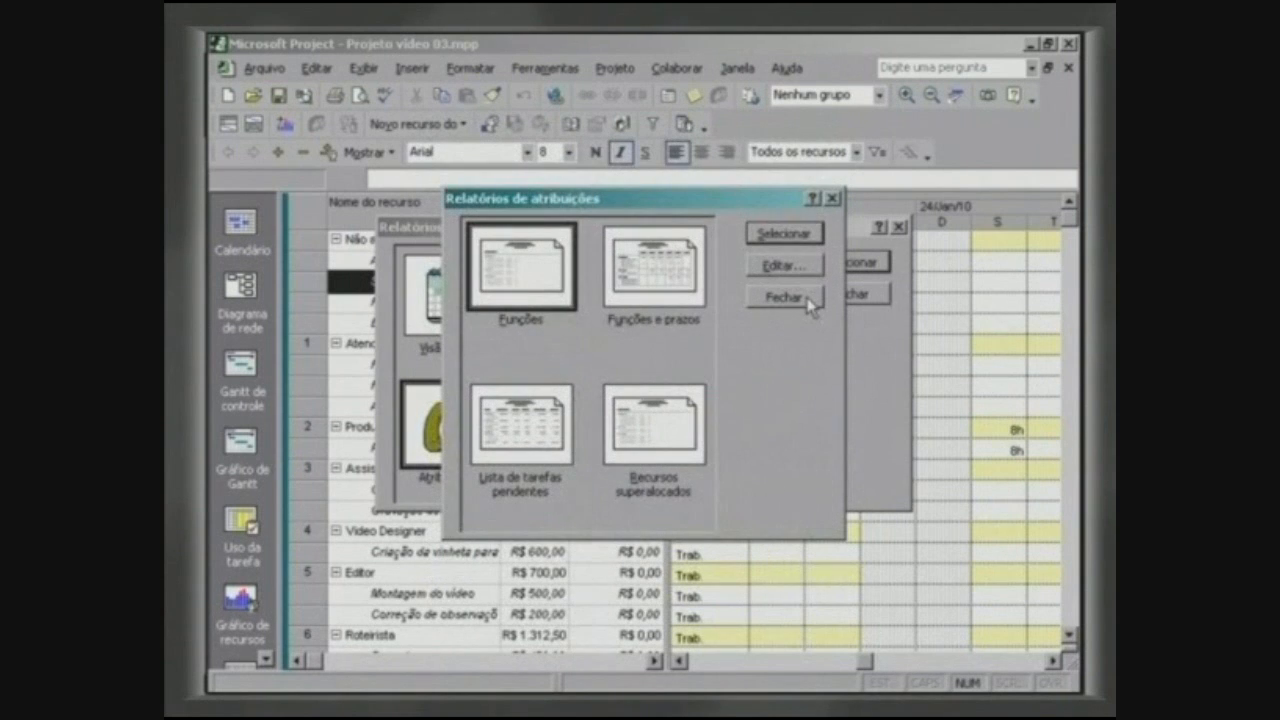
click(784, 297)
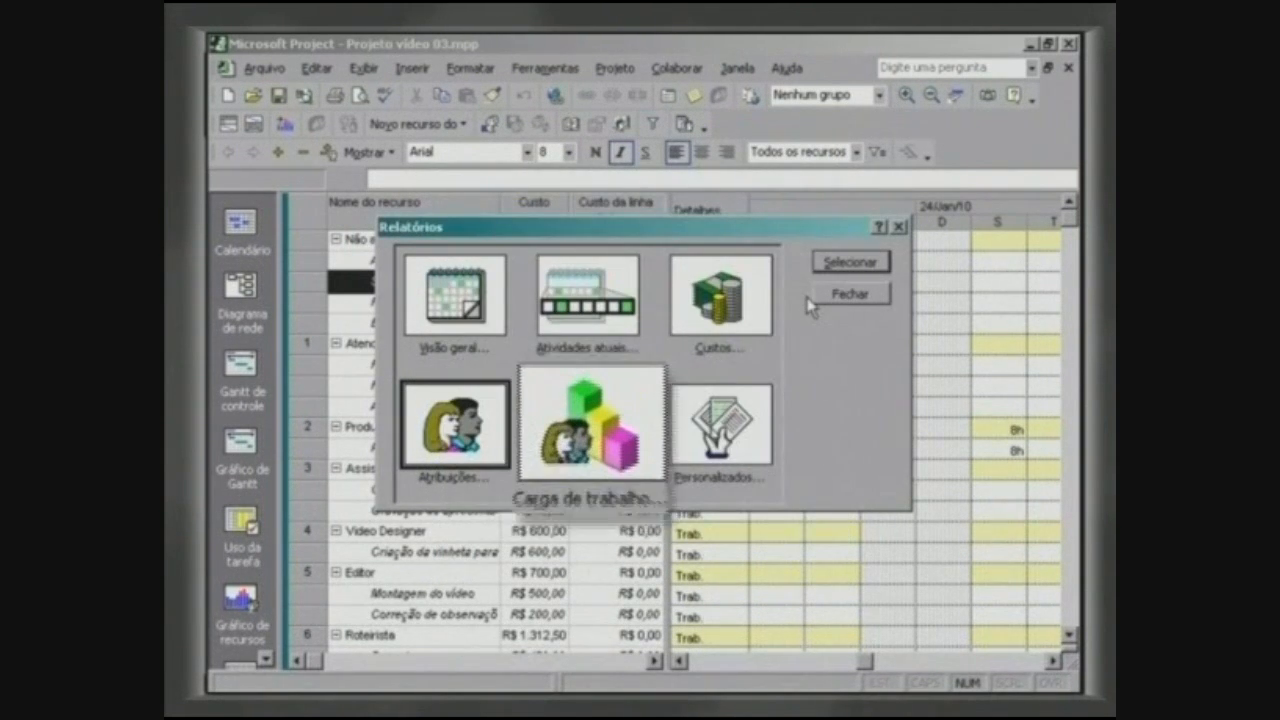
double_click(638, 460)
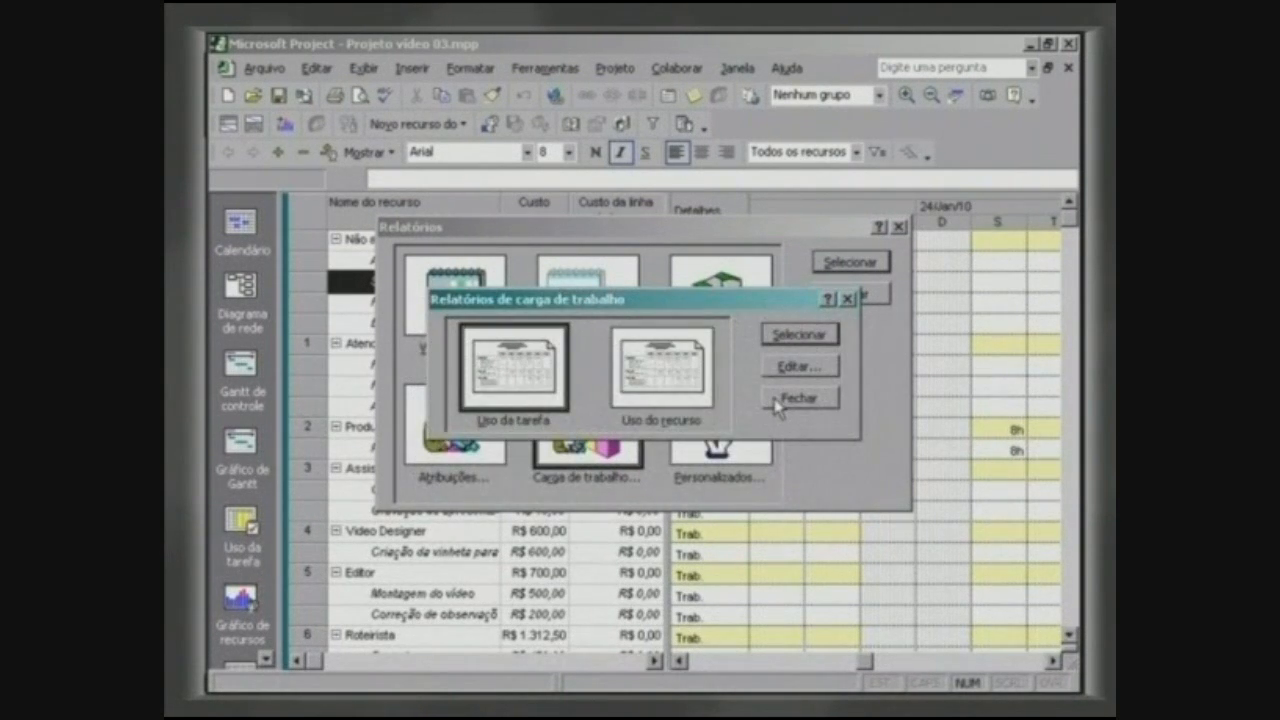
click(797, 399)
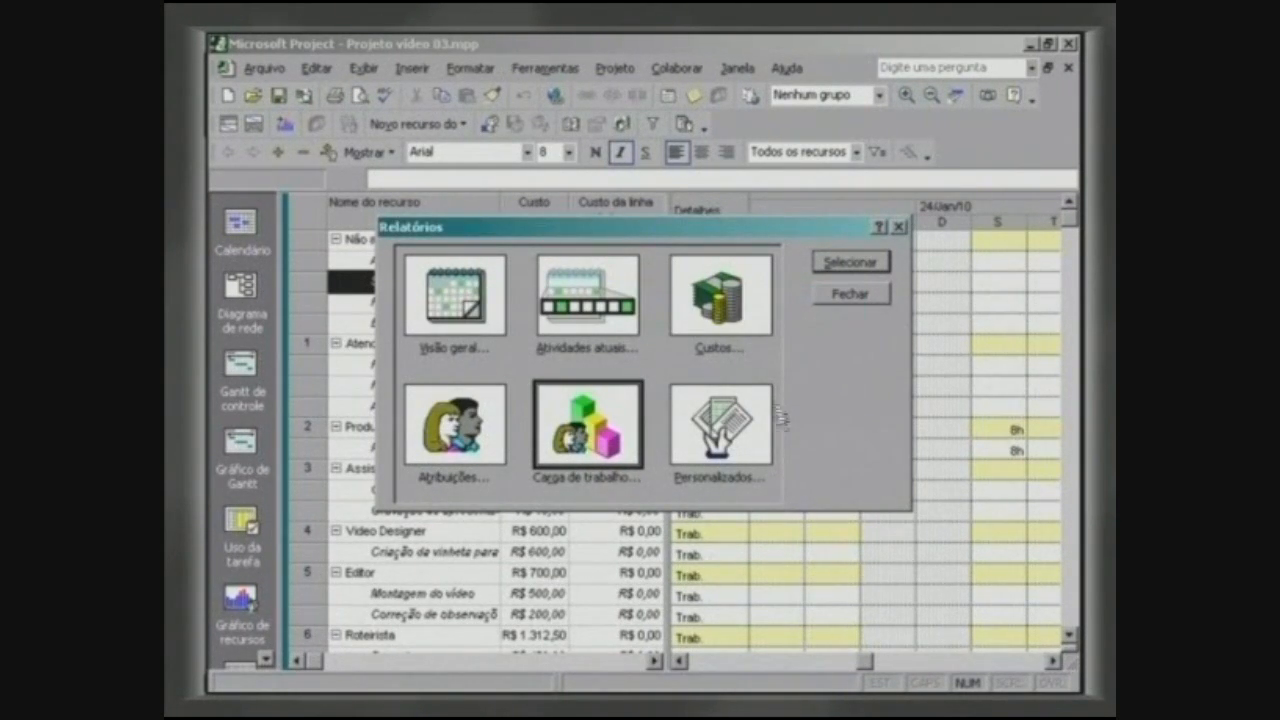
- Look through the list of Personalizados reports and leave the reports without printing any
click(769, 455)
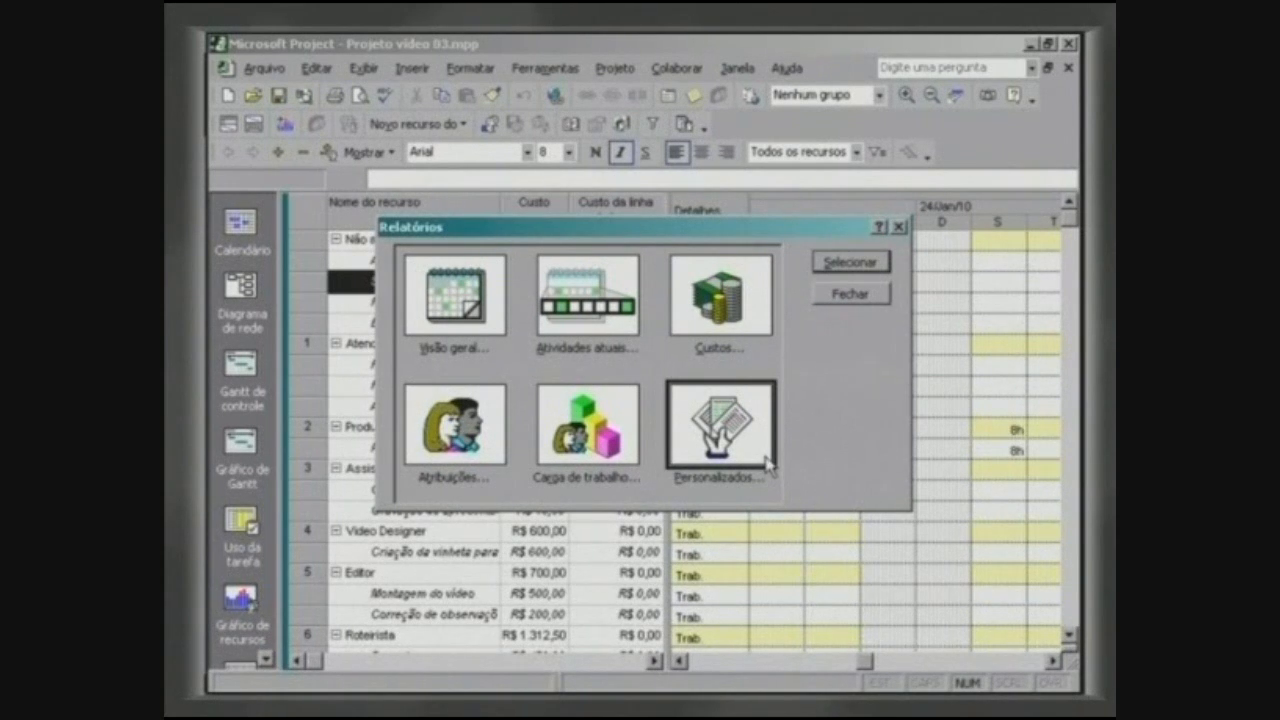
double_click(765, 456)
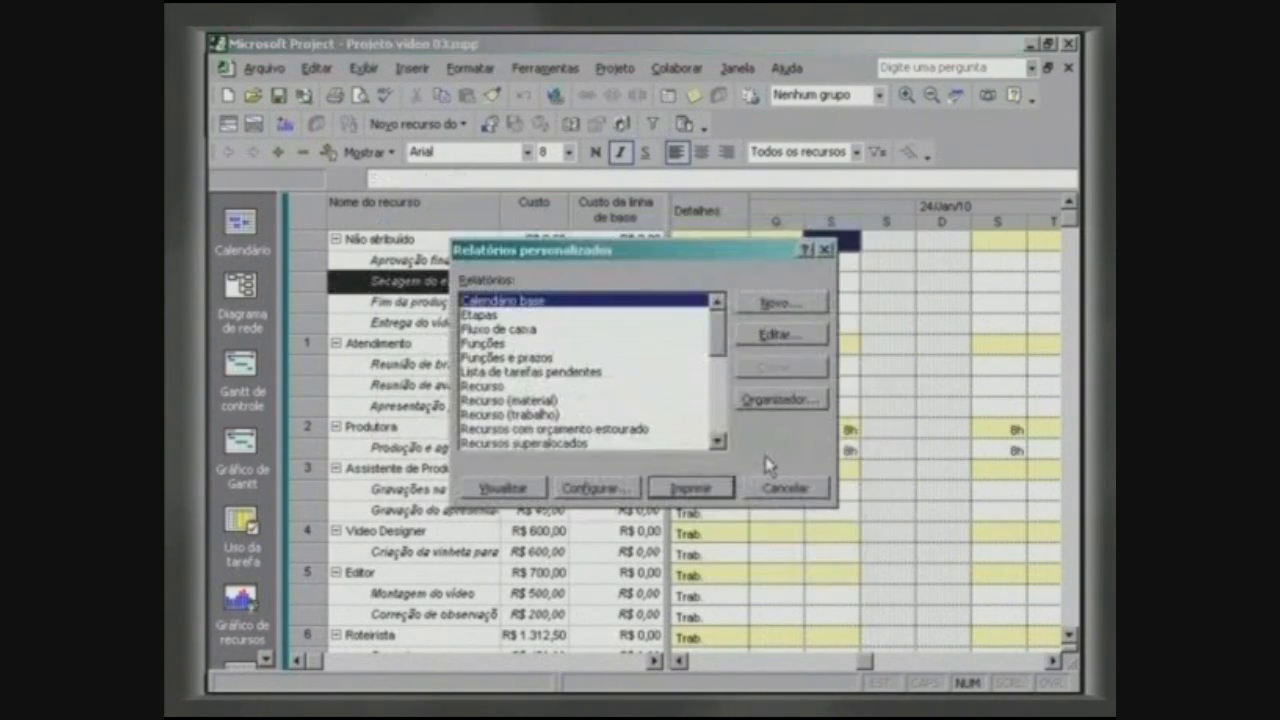
scroll(724, 450, down, 6)
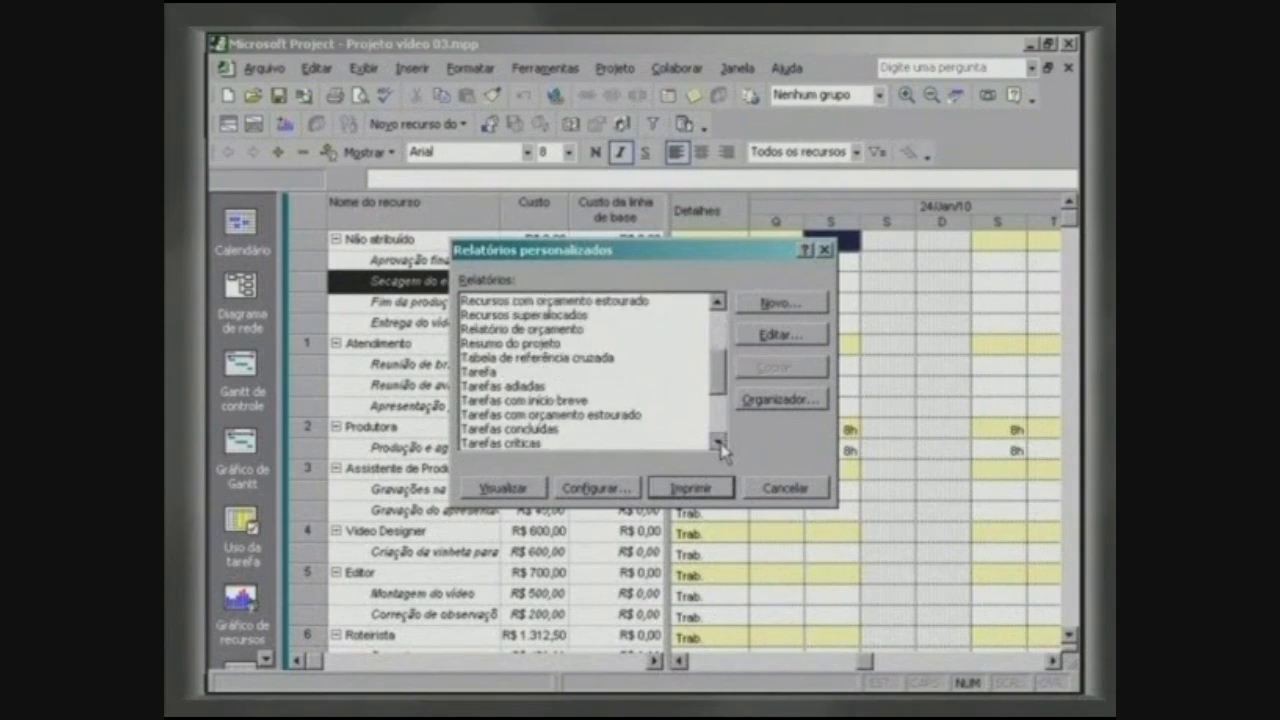
click(815, 488)
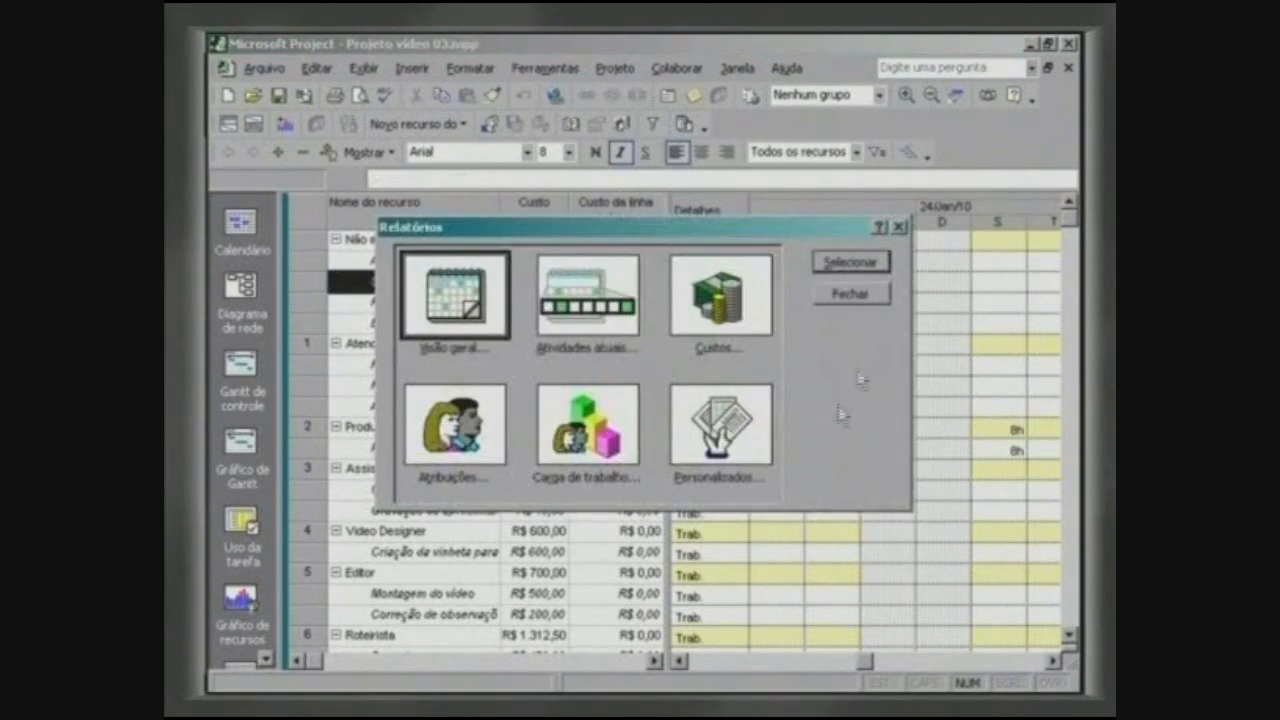
click(848, 293)
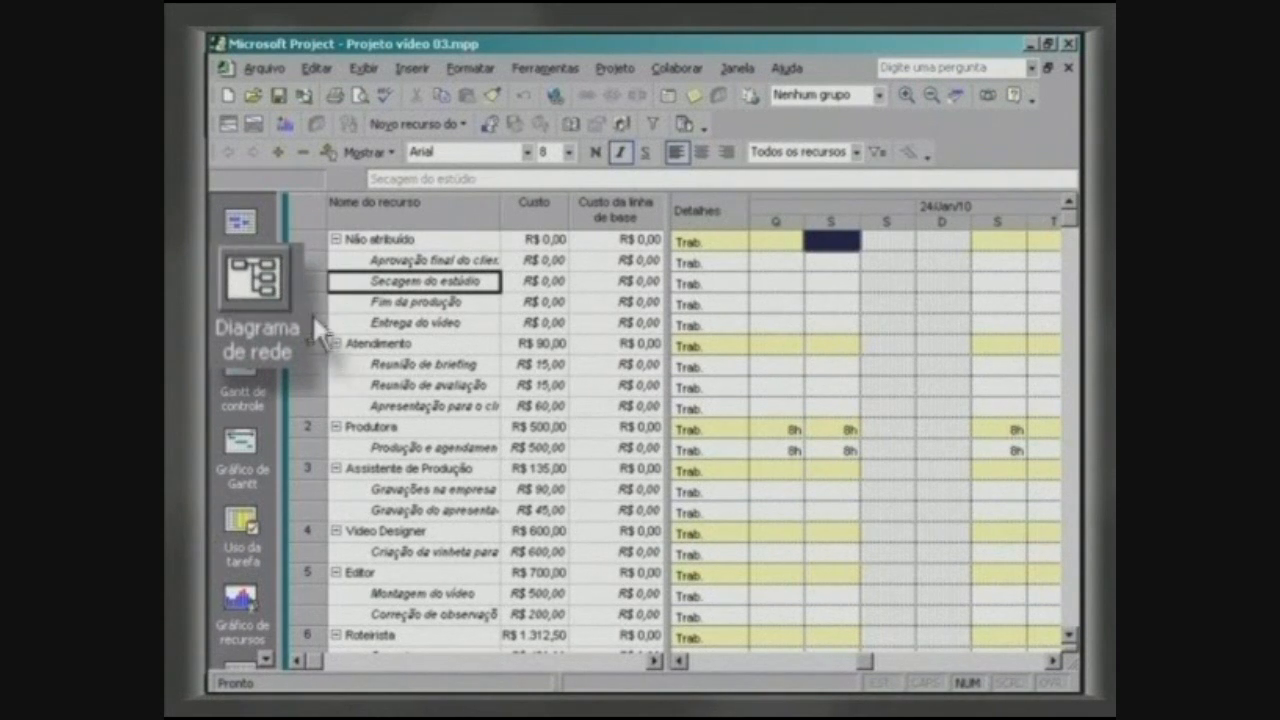
- Switch to the Diagrama de rede view and preview its printout with multiple pages shown at once
click(264, 296)
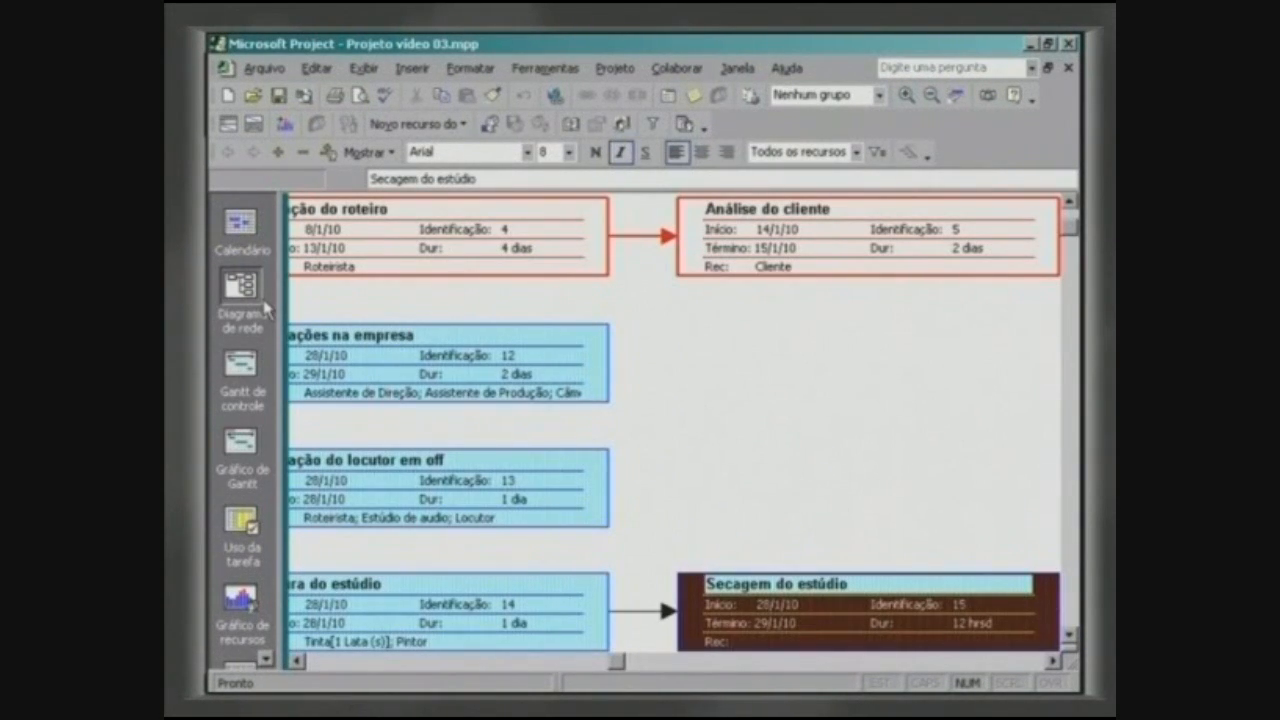
click(262, 68)
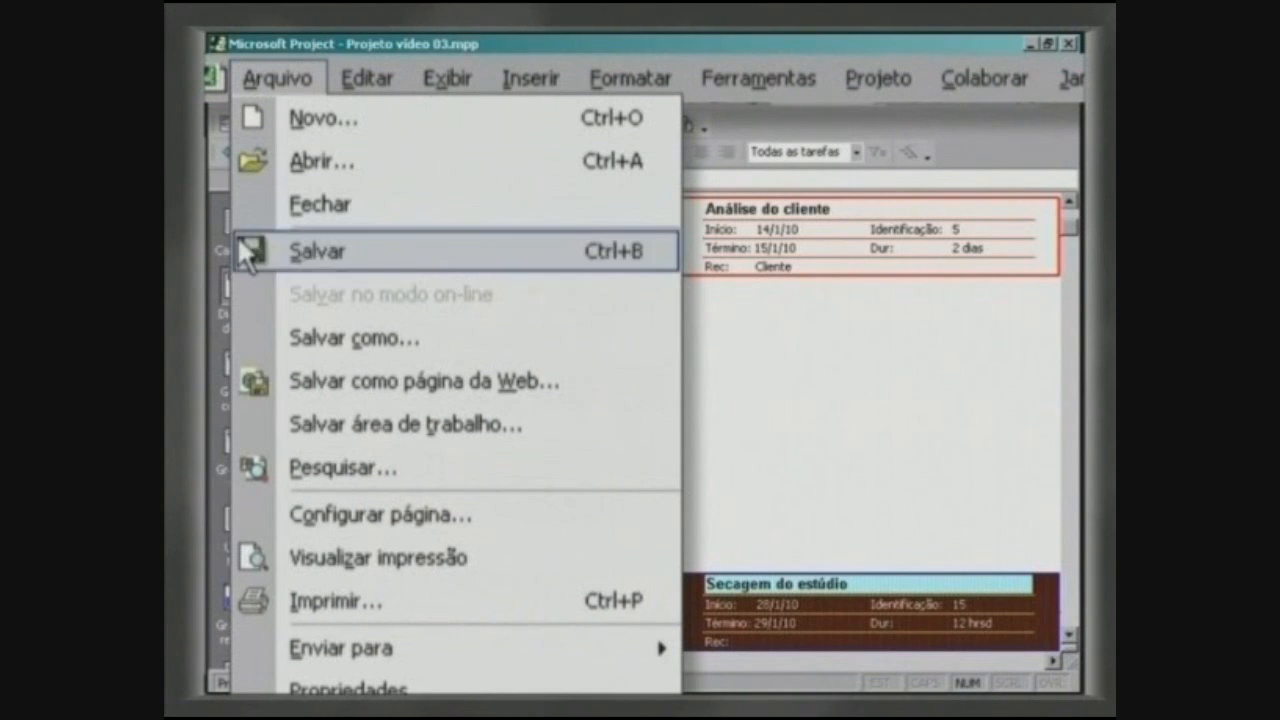
click(251, 557)
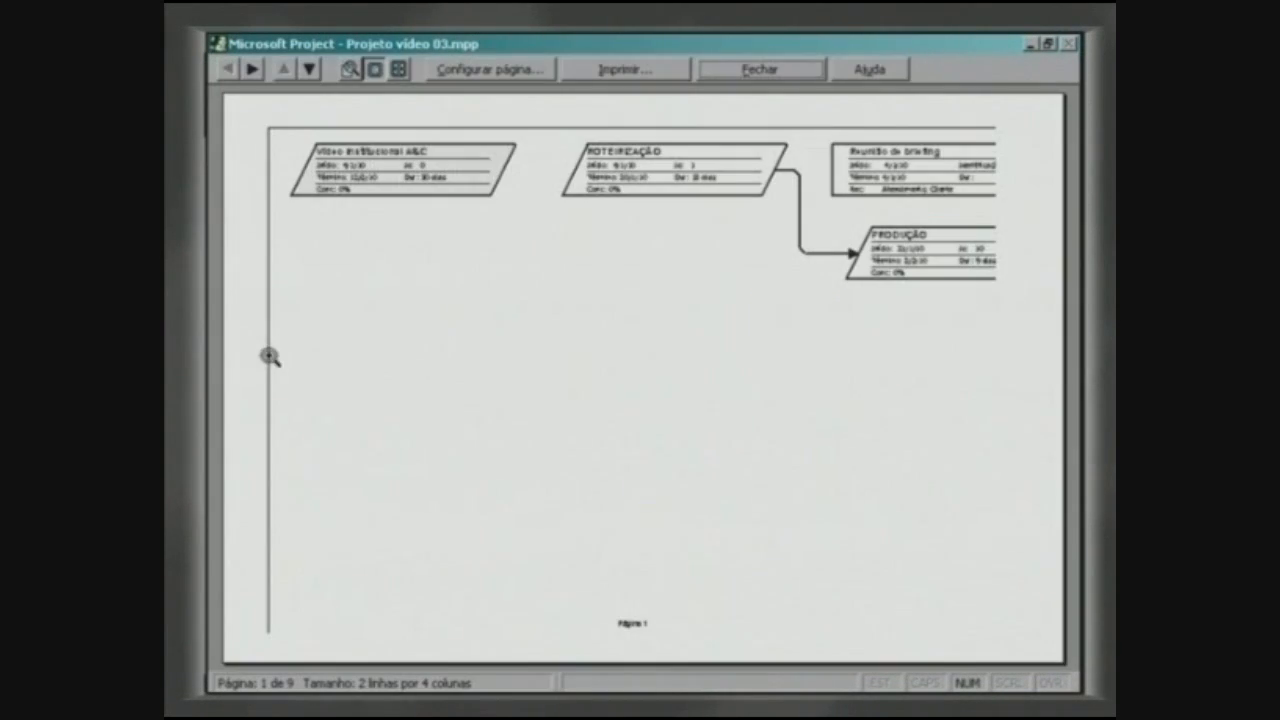
click(400, 72)
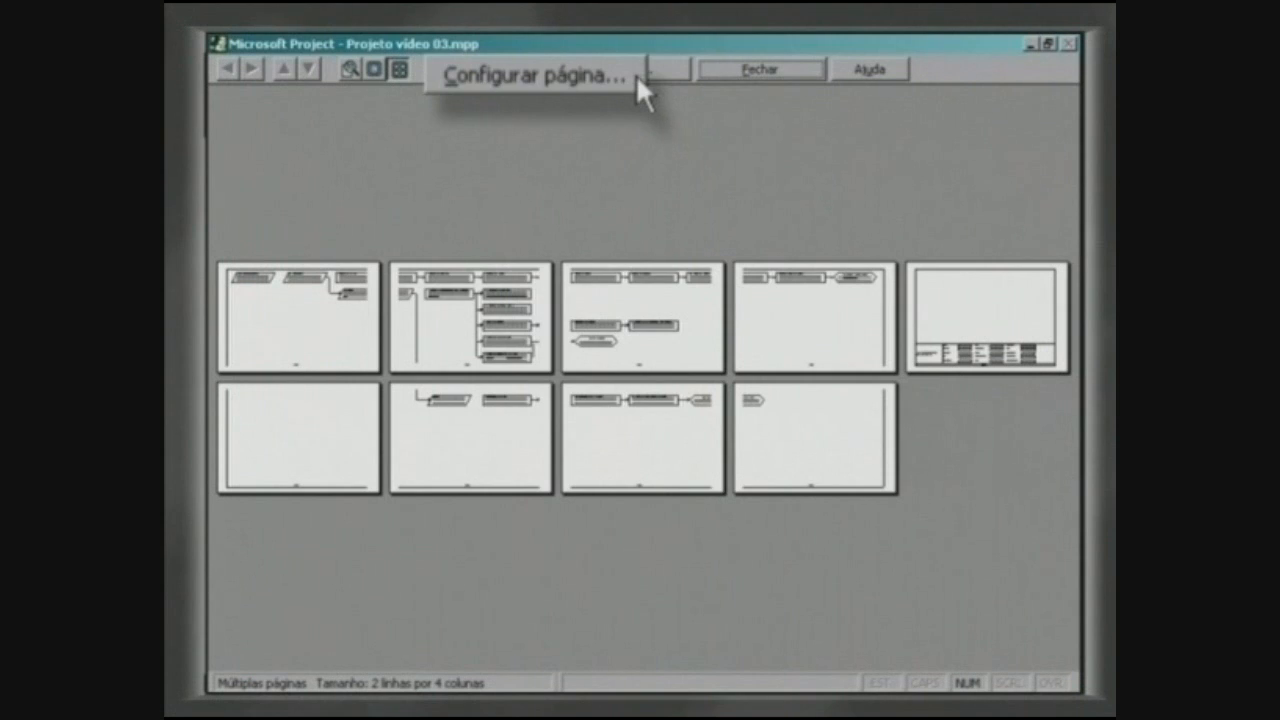
- Open the page setup of the Diagrama de rede view and print the diagram from there
click(549, 73)
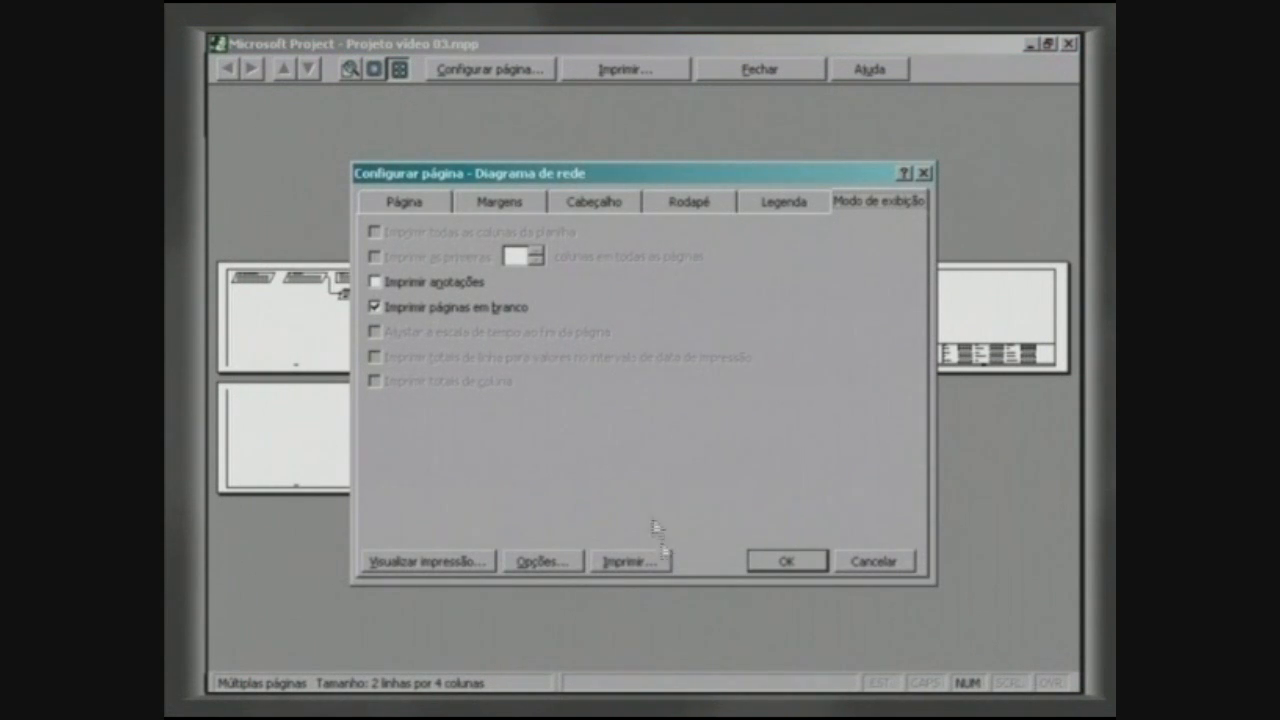
click(645, 561)
click(828, 584)
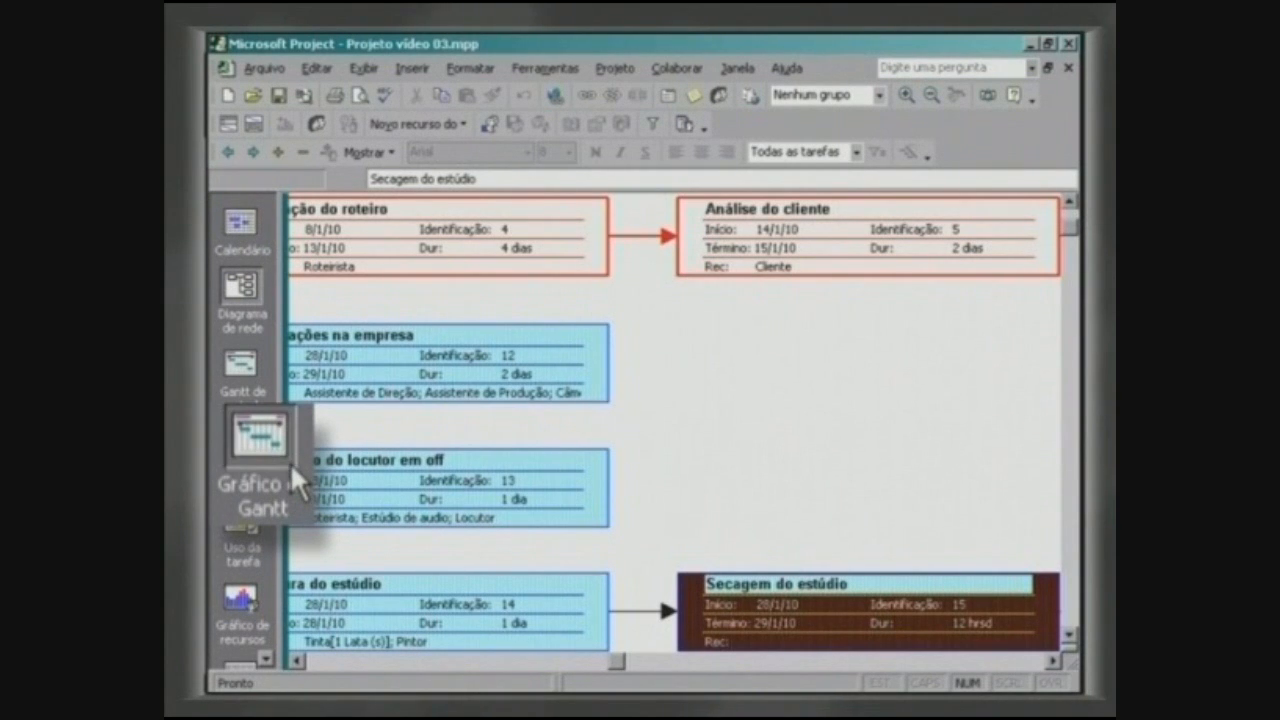
- Switch to the Gráfico de Gantt view and preview its printout from the print settings
click(262, 466)
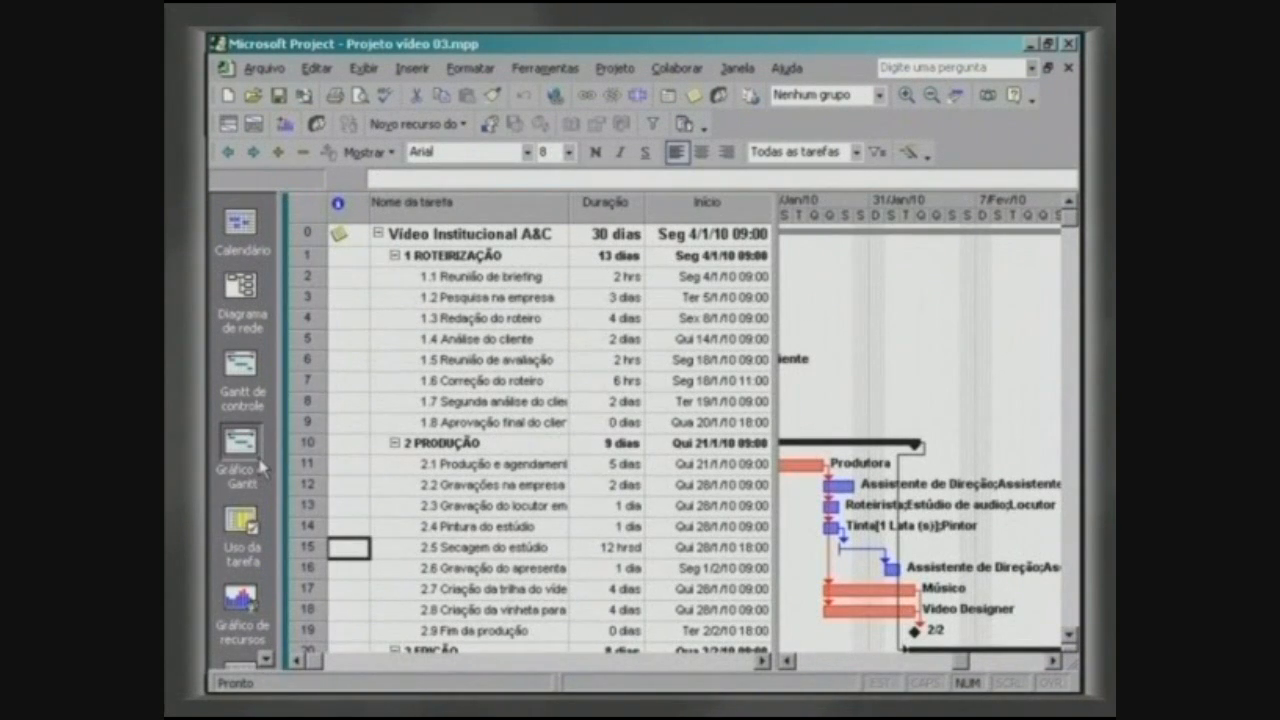
click(258, 68)
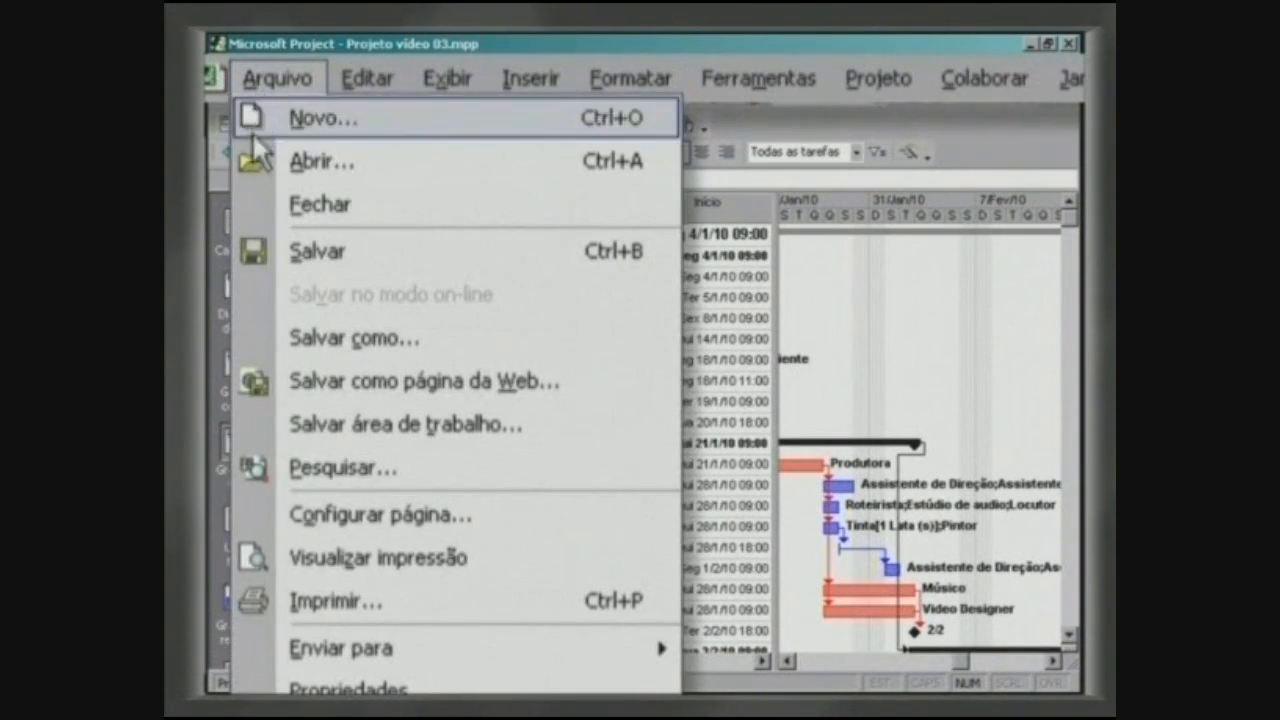
click(257, 598)
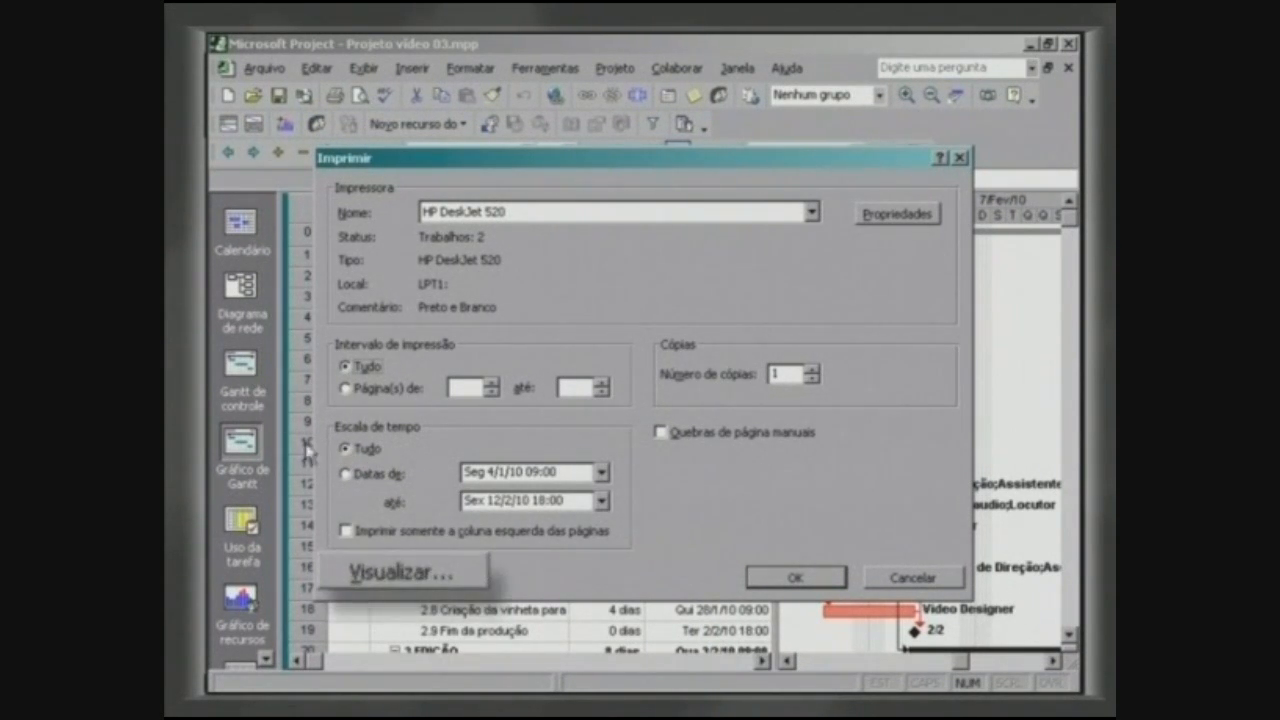
click(459, 565)
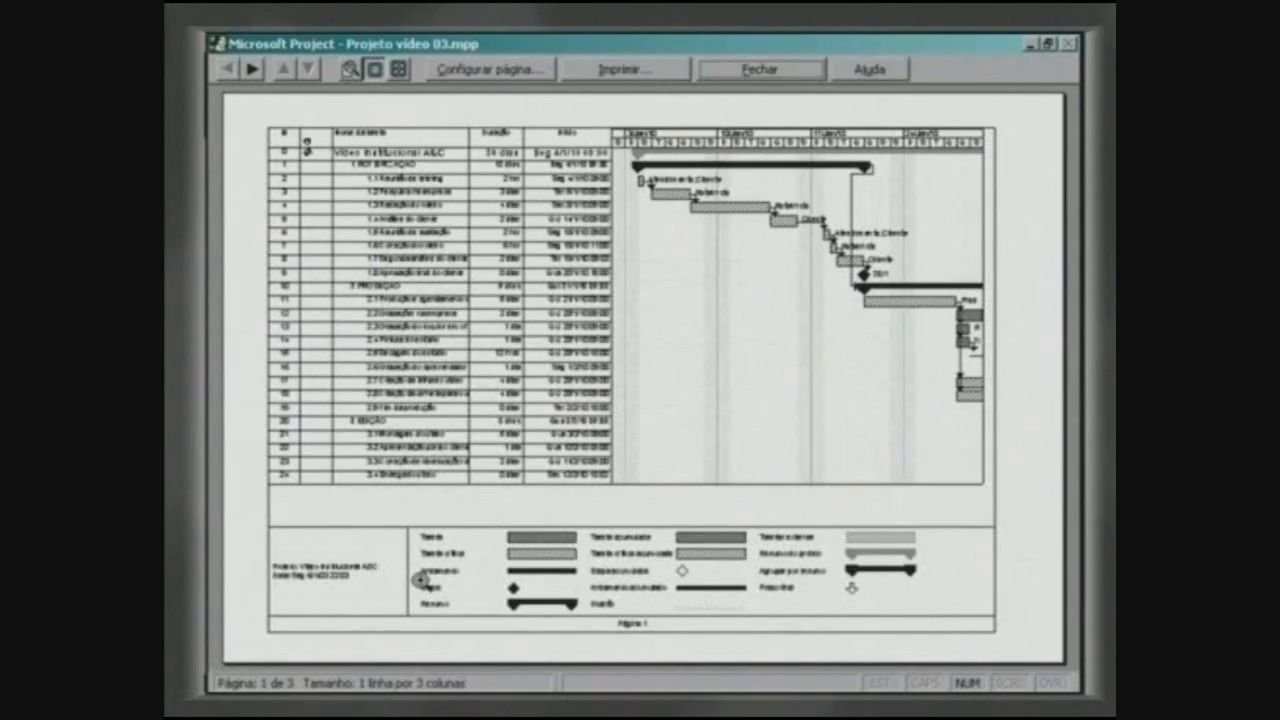
- Configure the Gantt chart's page setup to print the first 1 column on all pages, and return to the print preview
click(540, 77)
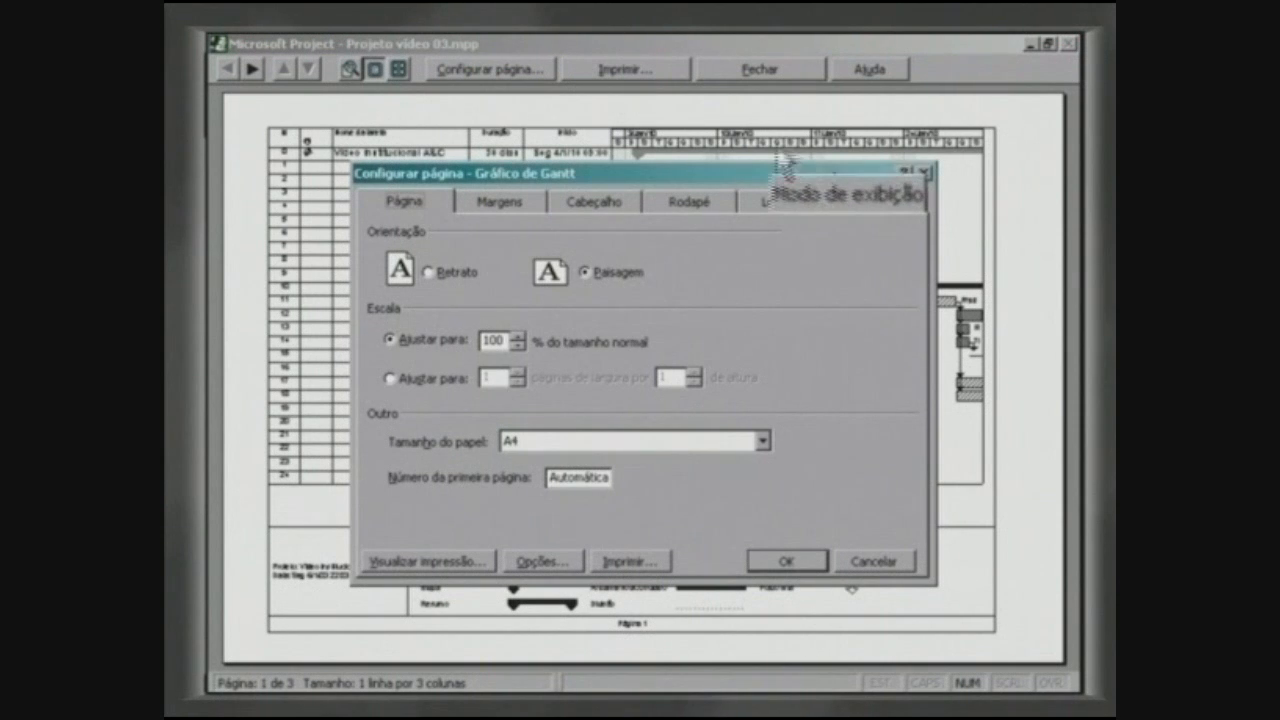
click(884, 201)
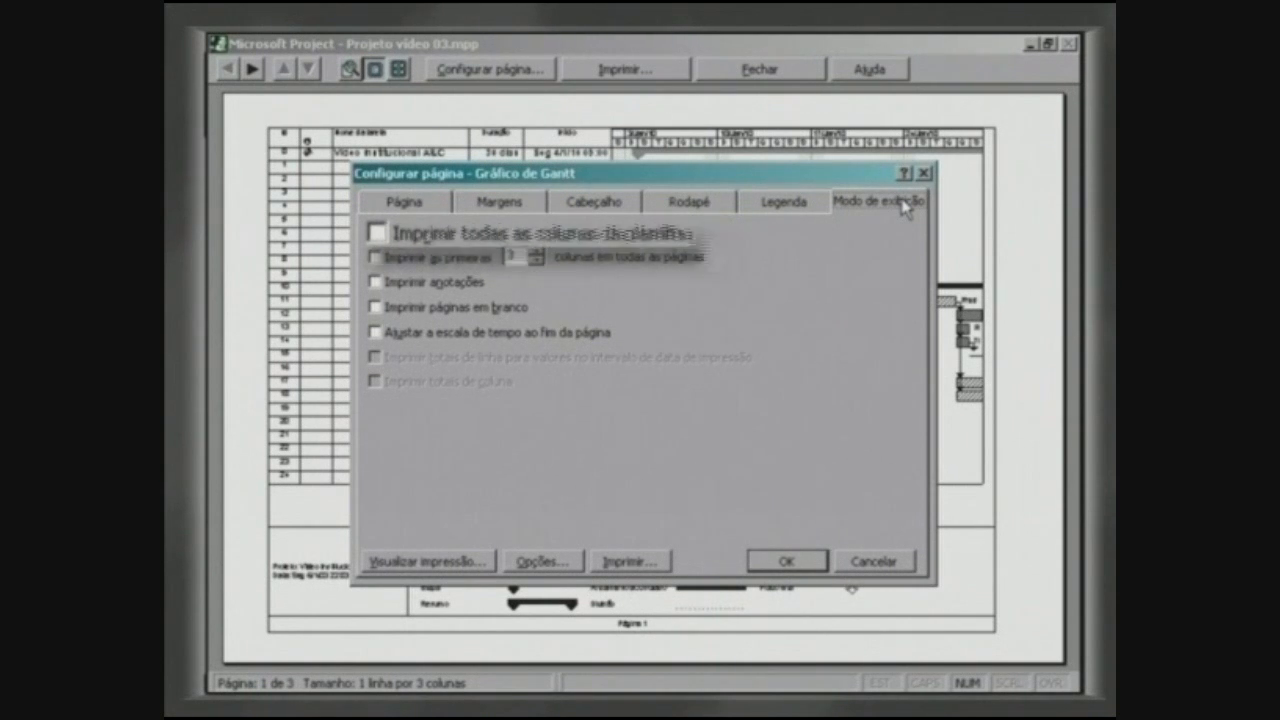
click(381, 258)
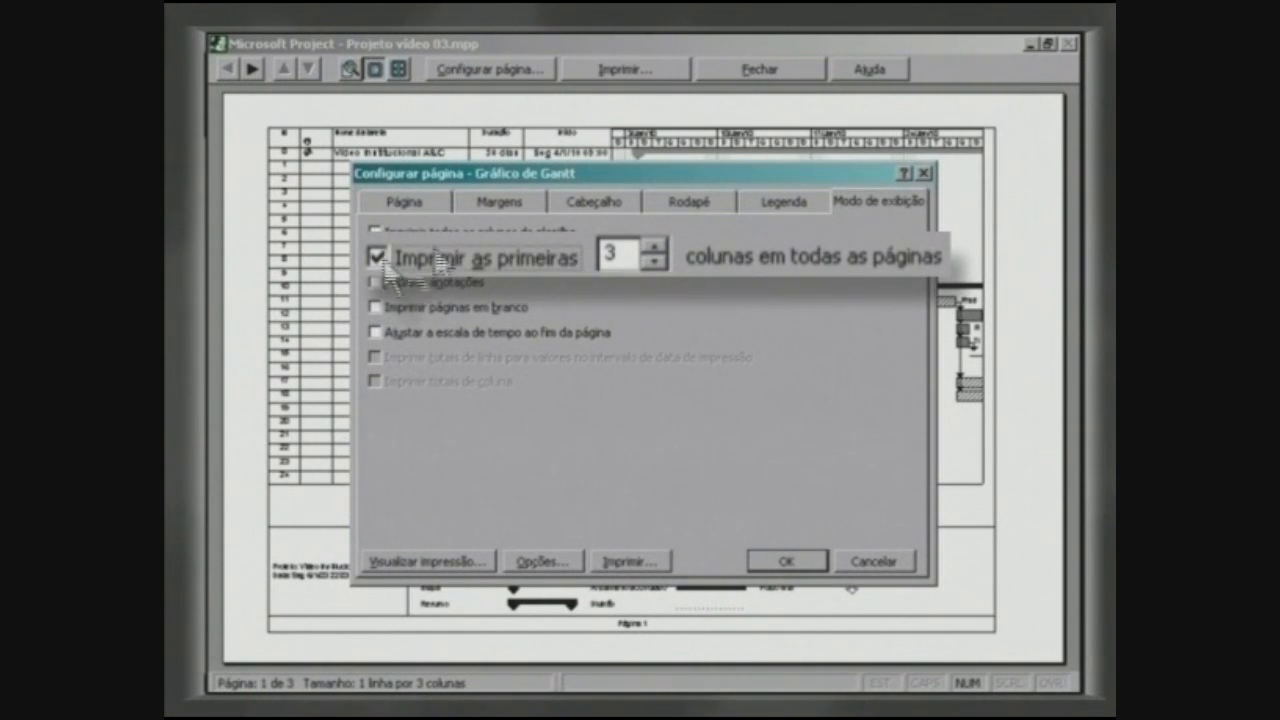
click(655, 262)
click(656, 262)
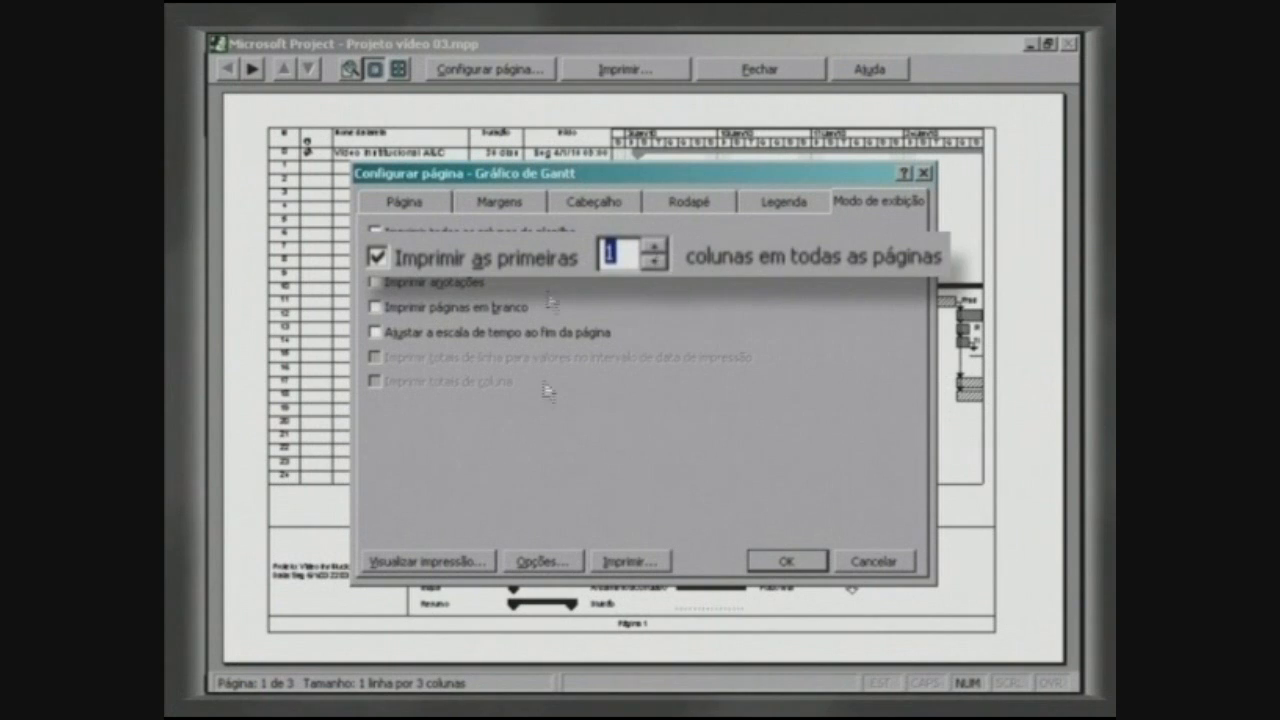
click(483, 562)
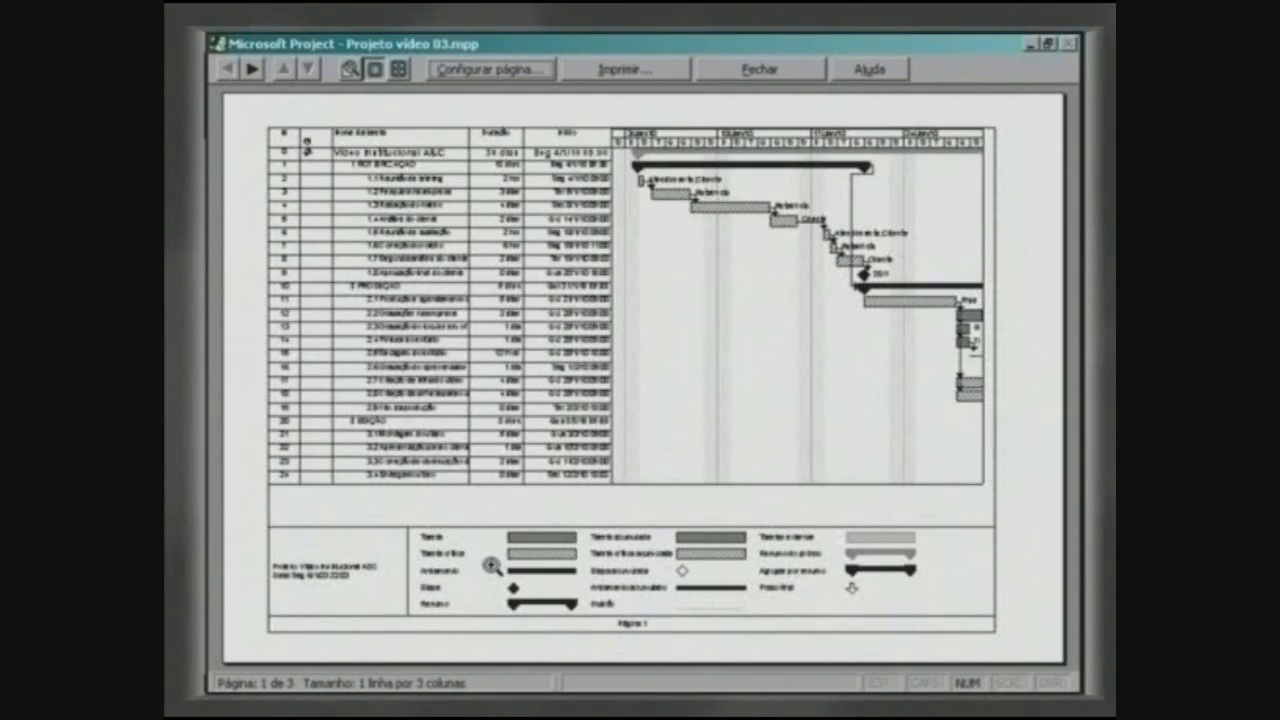
- Show multiple pages of the Gantt chart preview at once and print one copy of all pages
click(398, 69)
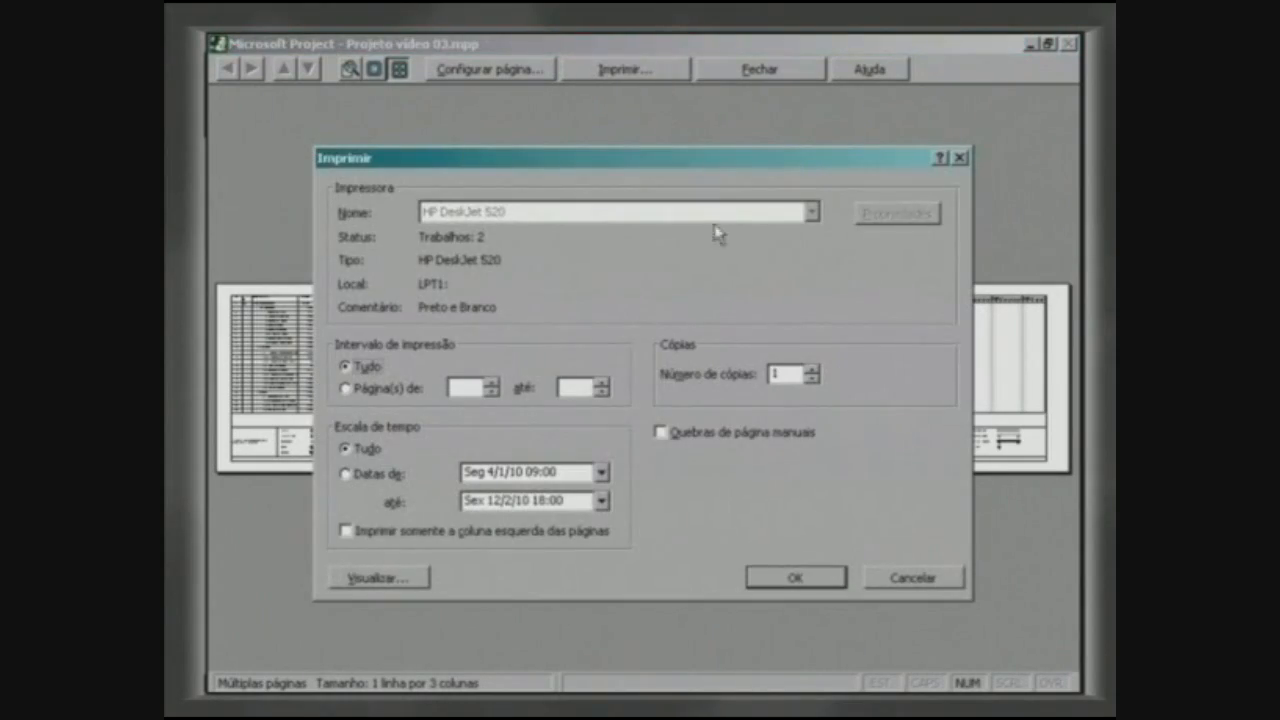
click(834, 578)
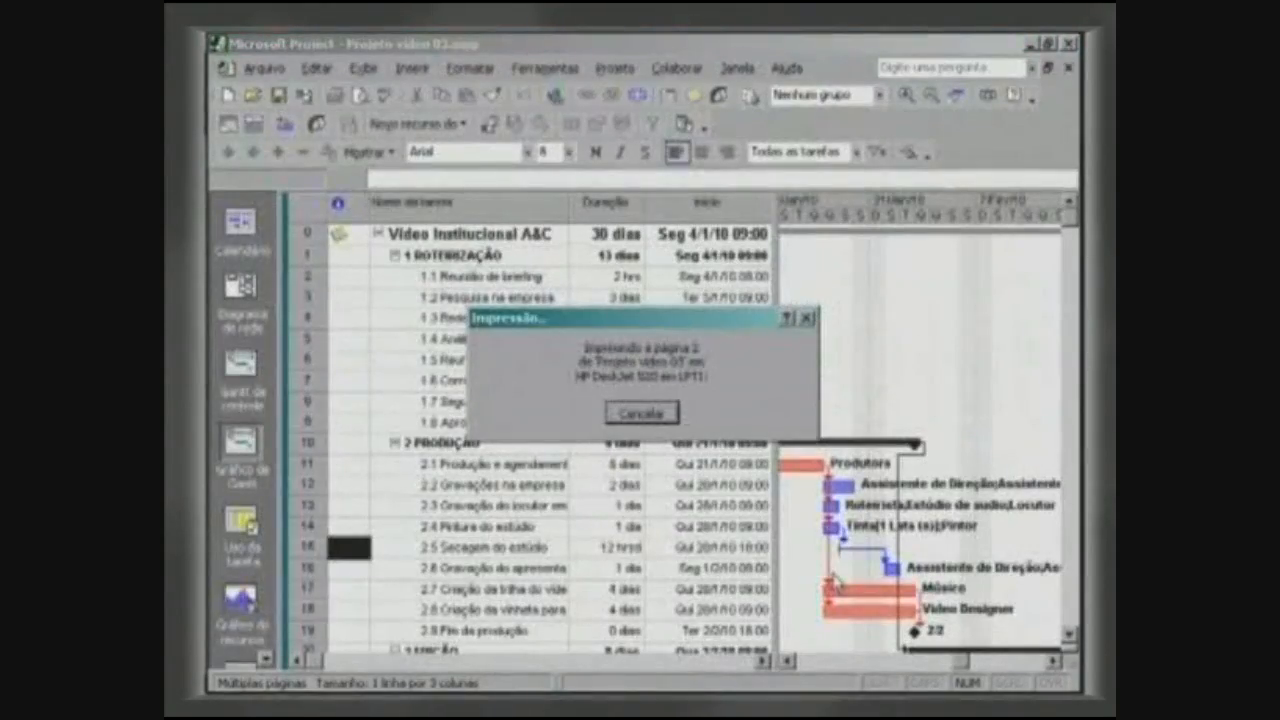